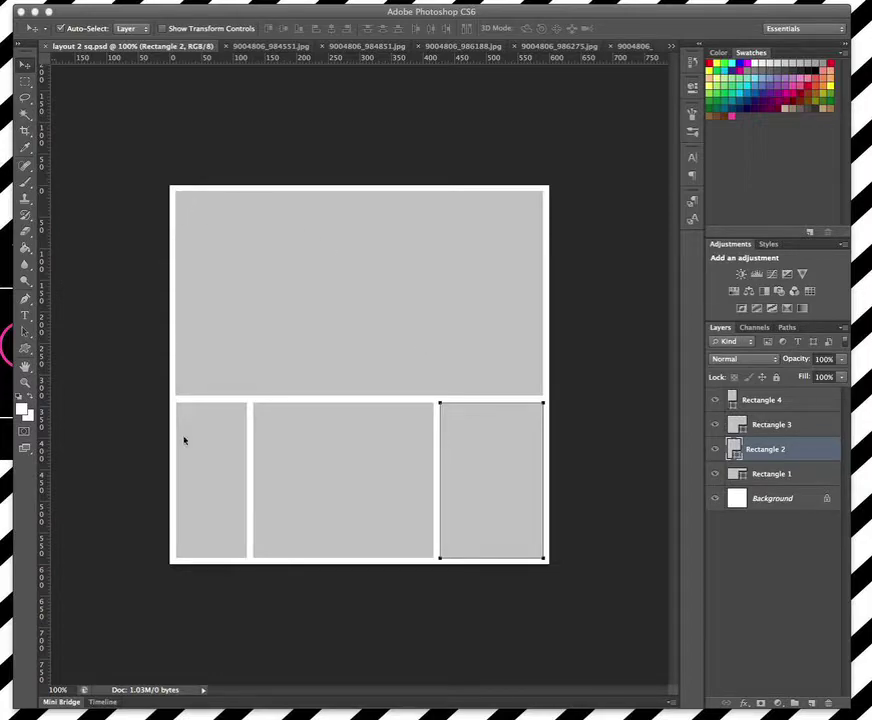
# Cut the entire dinner-table couple photo from 9004806_984551.jpg, then return to layout 2 sq.psd
pyautogui.click(580, 436)
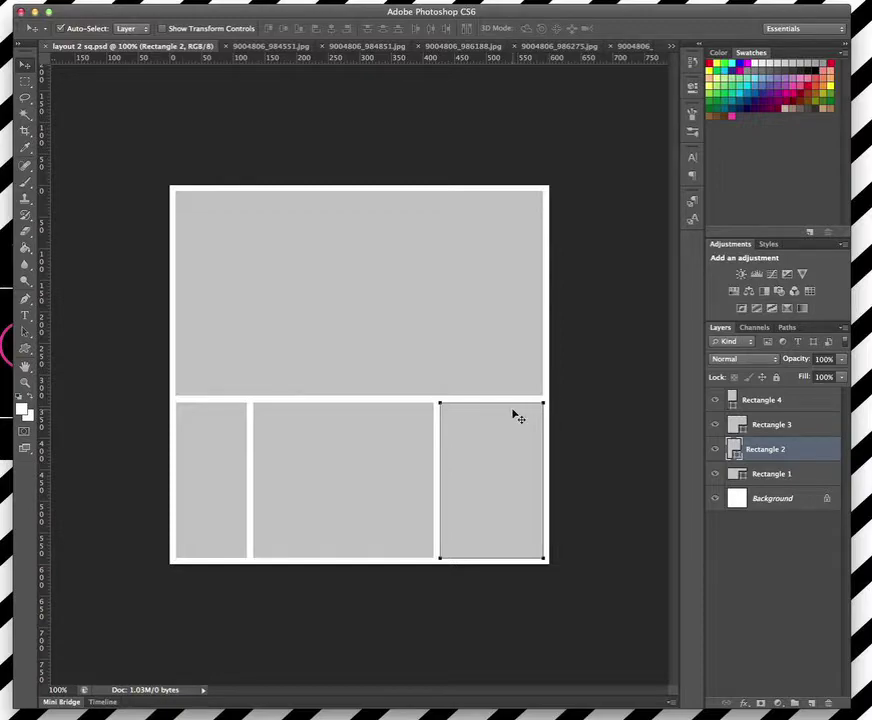
pyautogui.click(248, 47)
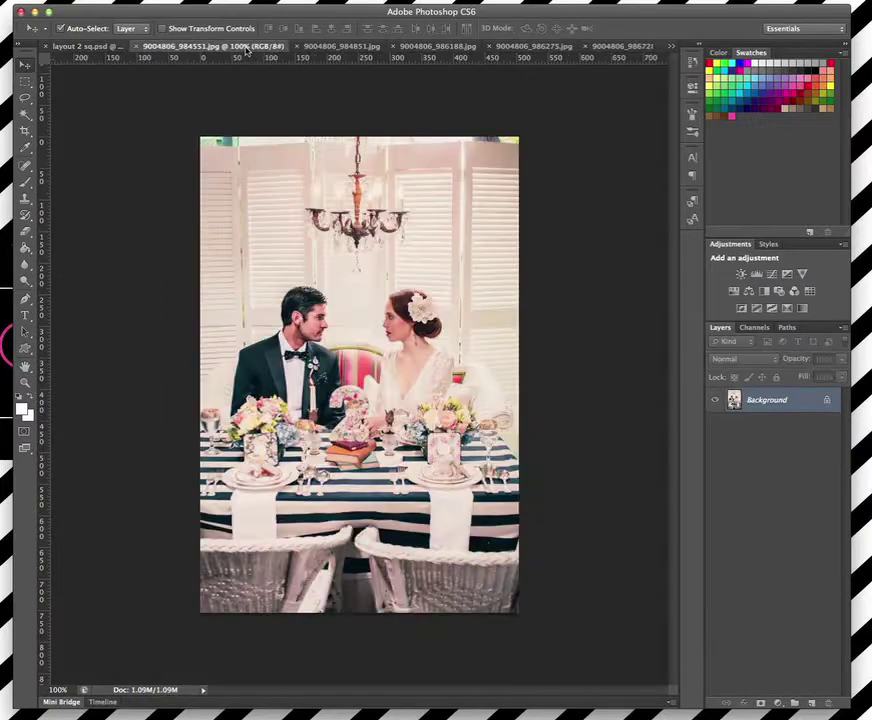
pyautogui.click(25, 80)
pyautogui.moveTo(195, 132); pyautogui.dragTo(568, 551)
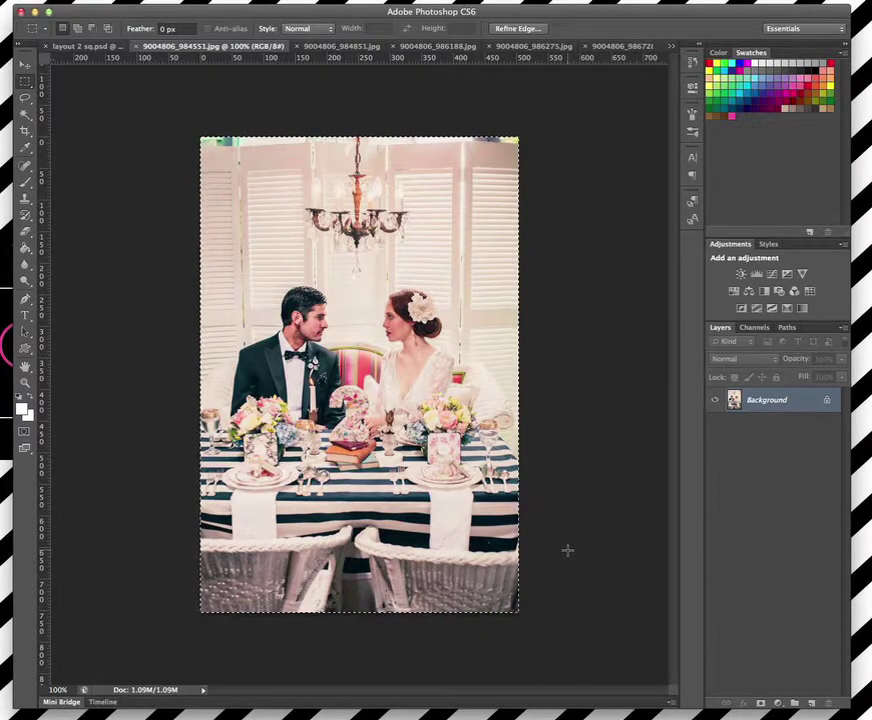
pyautogui.press('BackSpace')
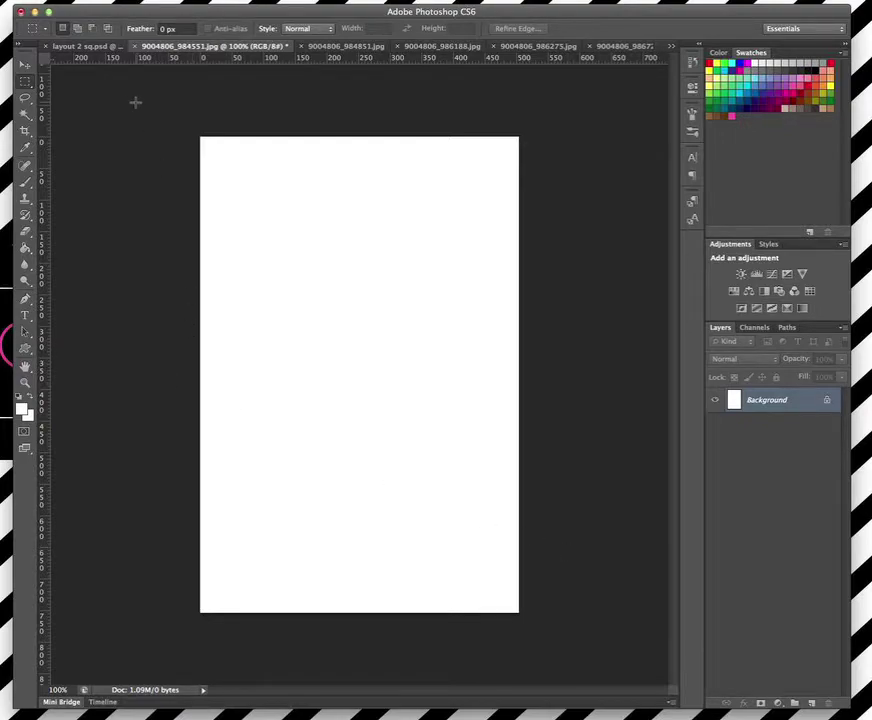
pyautogui.click(90, 47)
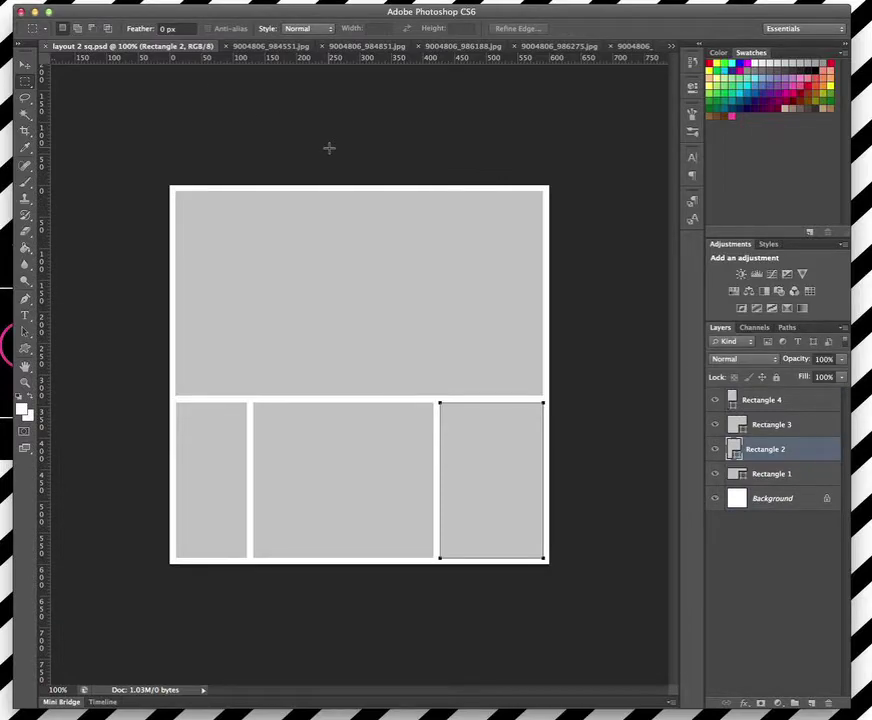
# Paste the dinner-table photo above Rectangle 2 as Layer 1 and clip it to that frame
pyautogui.moveTo(333, 154); pyautogui.dragTo(331, 153)
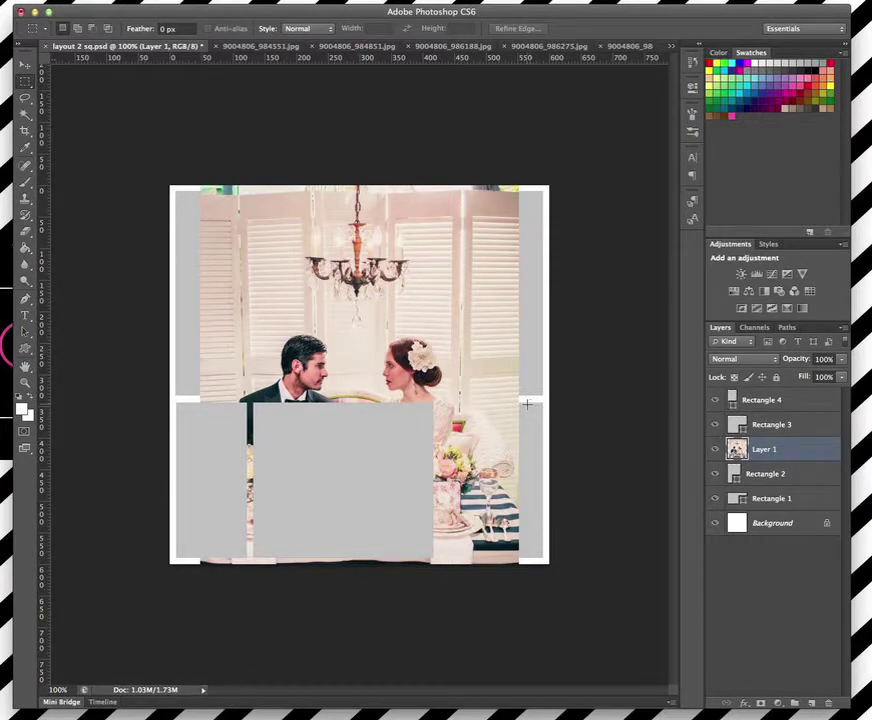
pyautogui.click(25, 63)
pyautogui.click(534, 417)
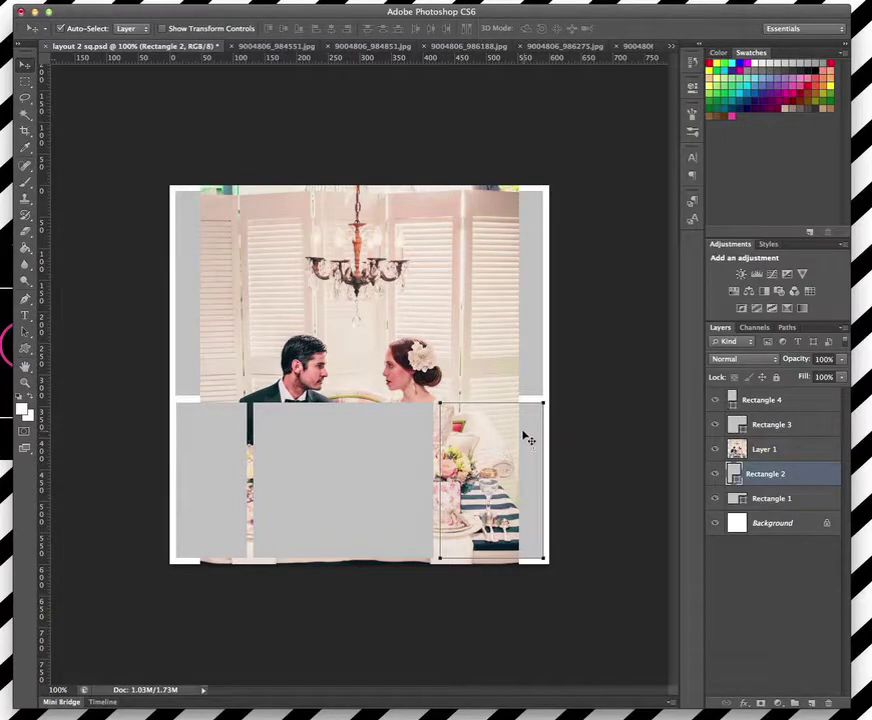
pyautogui.click(786, 449)
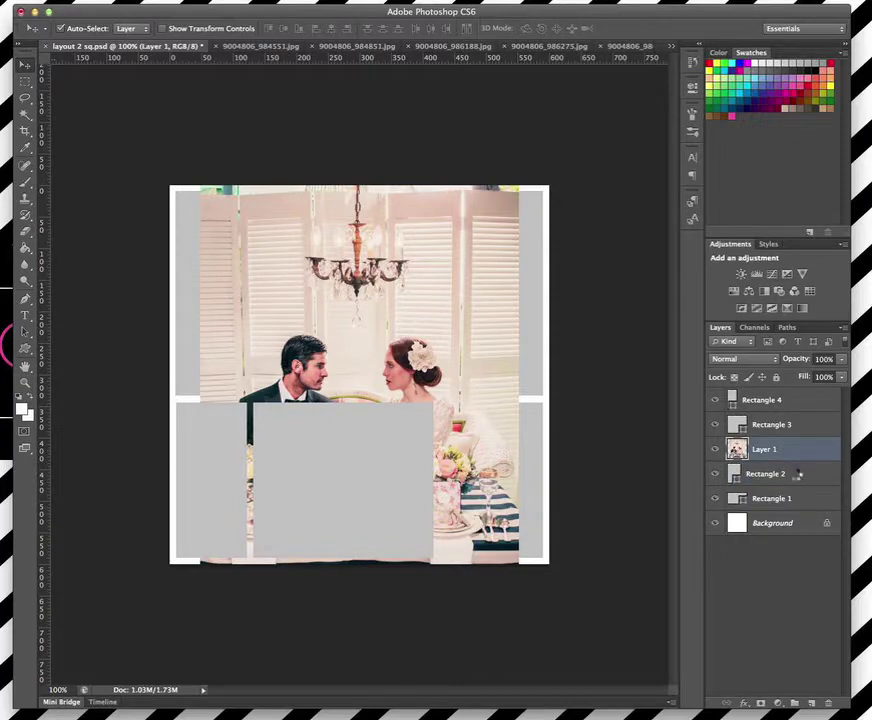
pyautogui.rightClick(790, 455)
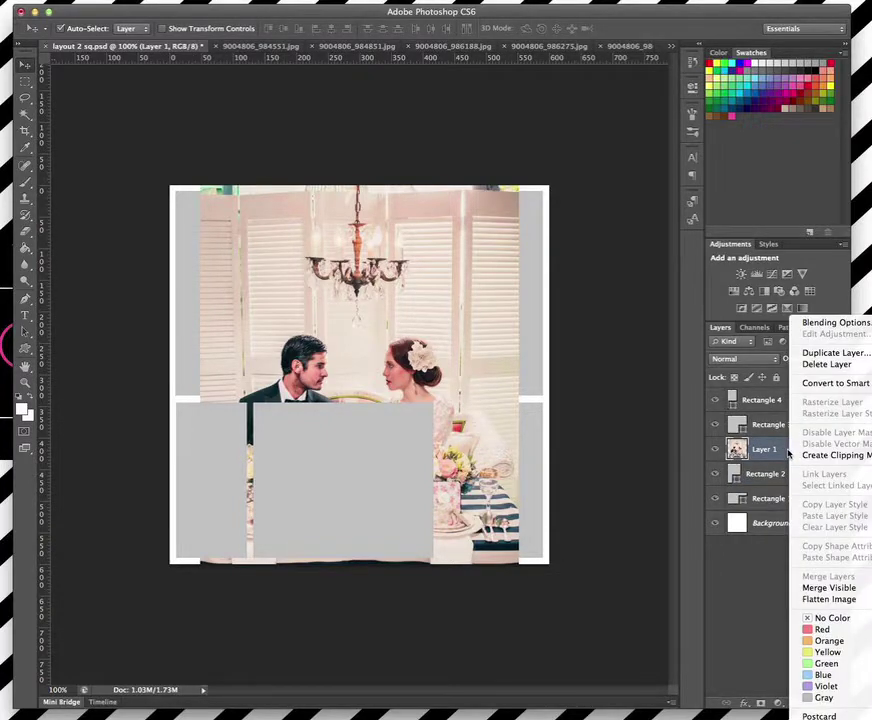
pyautogui.click(823, 456)
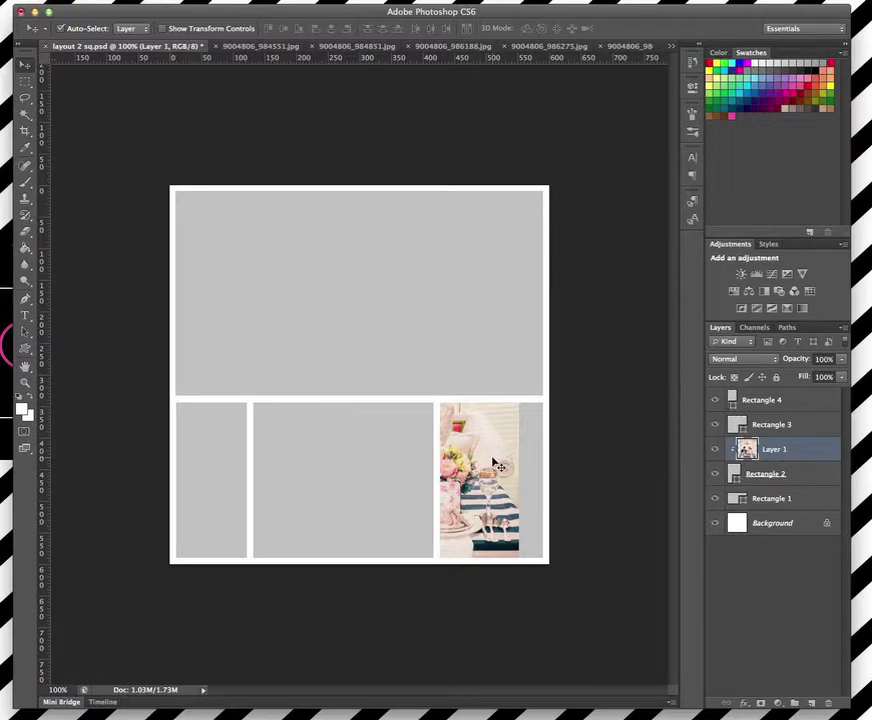
pyautogui.hotkey('ctrl', 't')
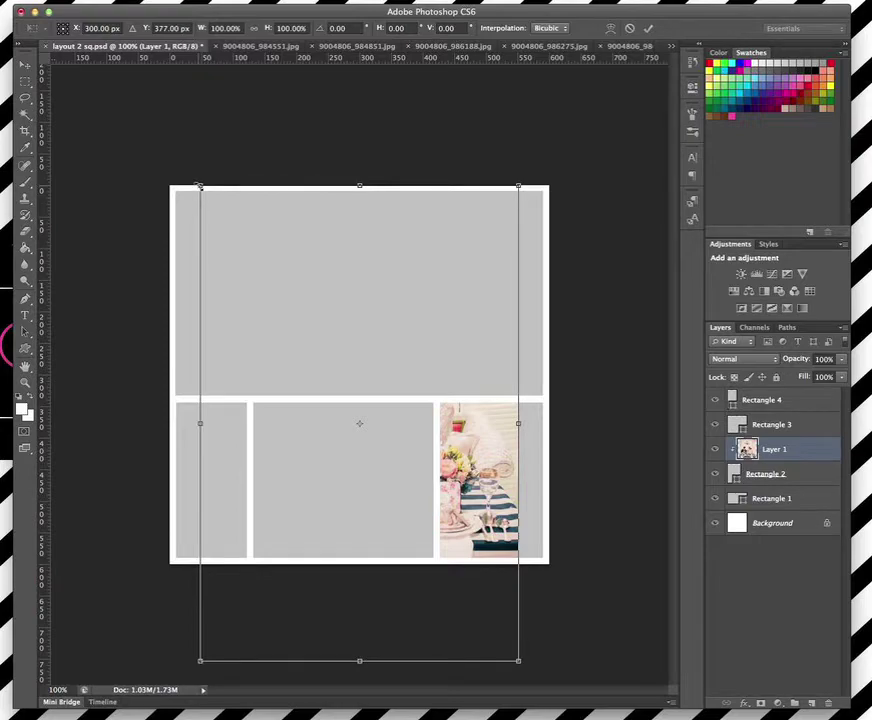
# Scale the couple photo to about 60% and move it up-right to fill the lower-right frame
pyautogui.moveTo(200, 186); pyautogui.dragTo(382, 339)
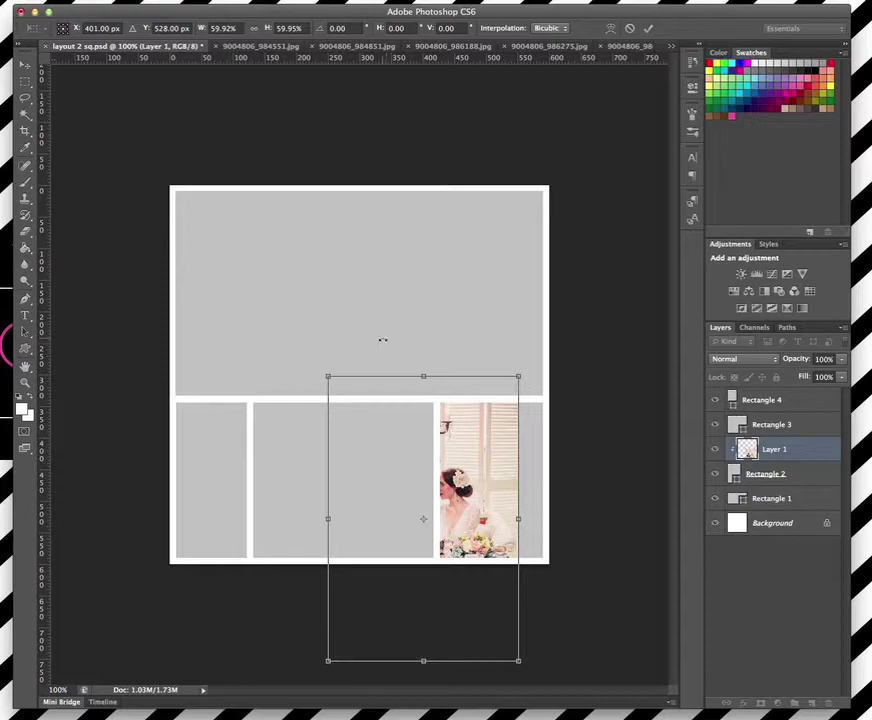
pyautogui.moveTo(437, 436); pyautogui.dragTo(509, 406)
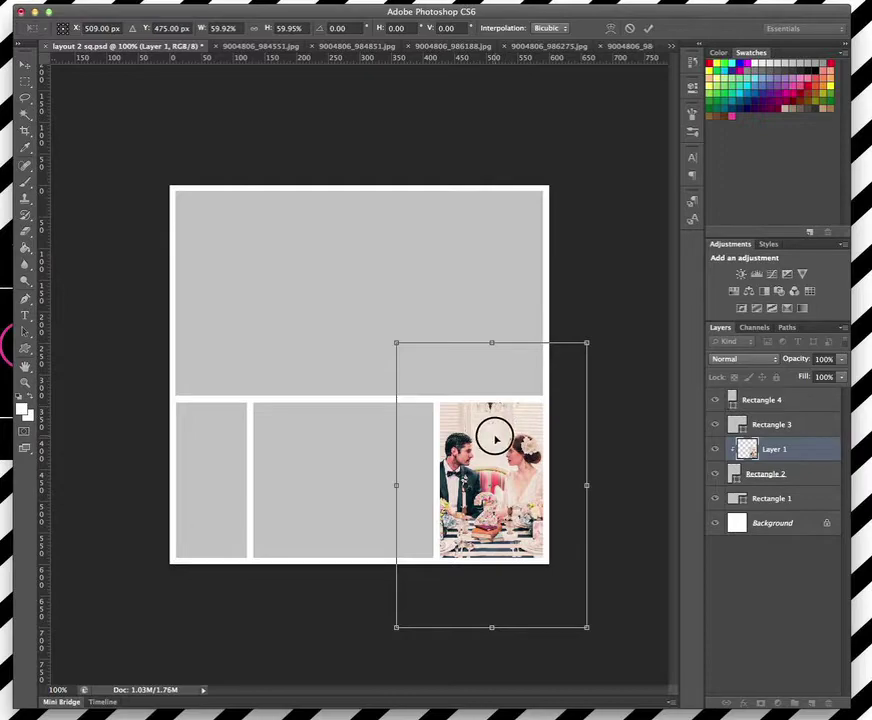
pyautogui.press('Return')
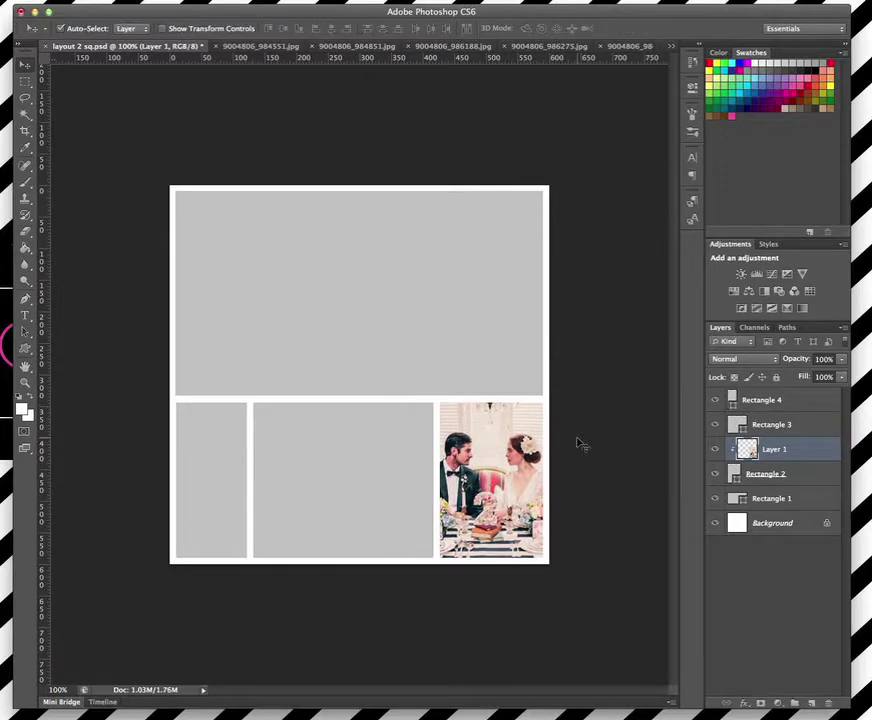
pyautogui.click(578, 443)
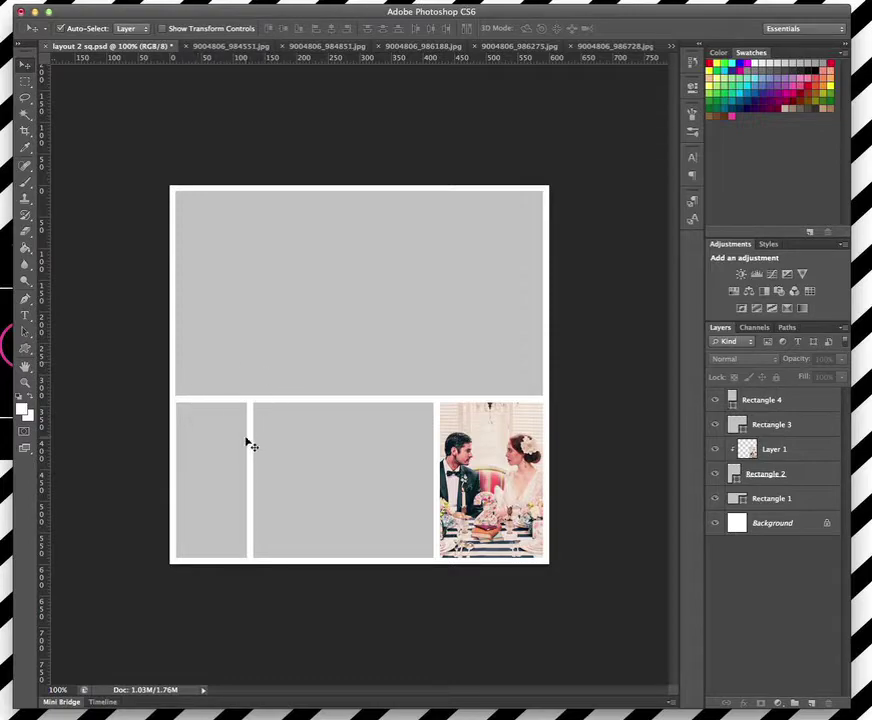
# With Rectangle 3 selected, cut the whole floral number-2 photo from 9004806_984851.jpg
pyautogui.click(322, 453)
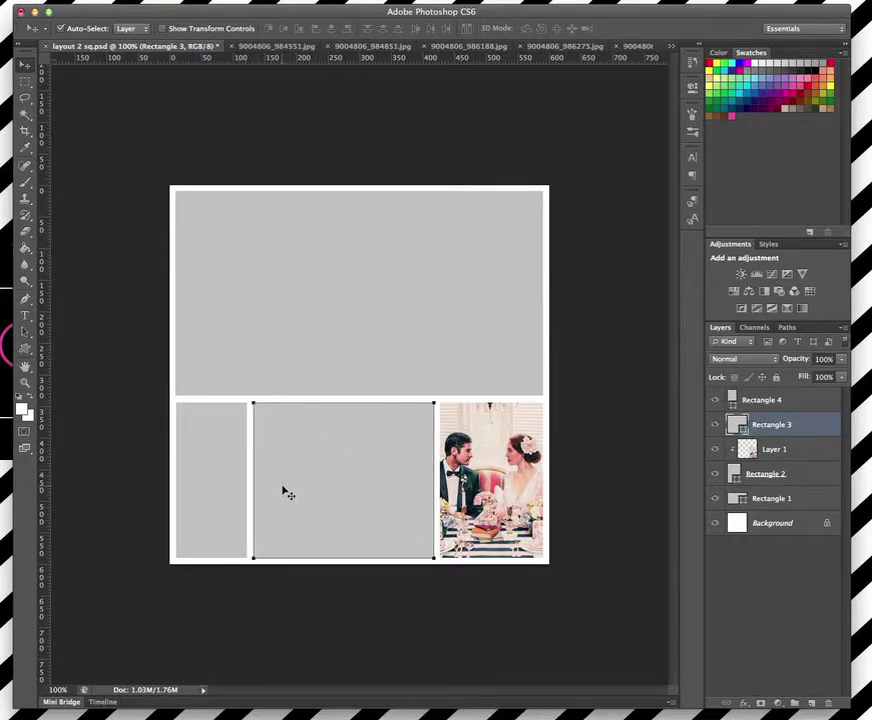
pyautogui.click(375, 48)
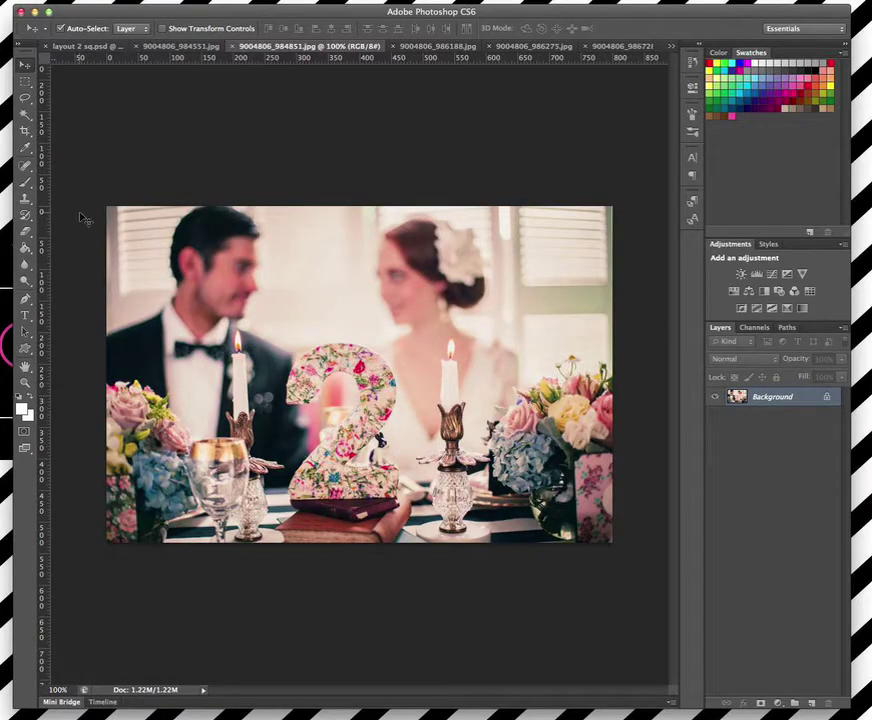
pyautogui.click(25, 81)
pyautogui.moveTo(104, 203); pyautogui.dragTo(650, 562)
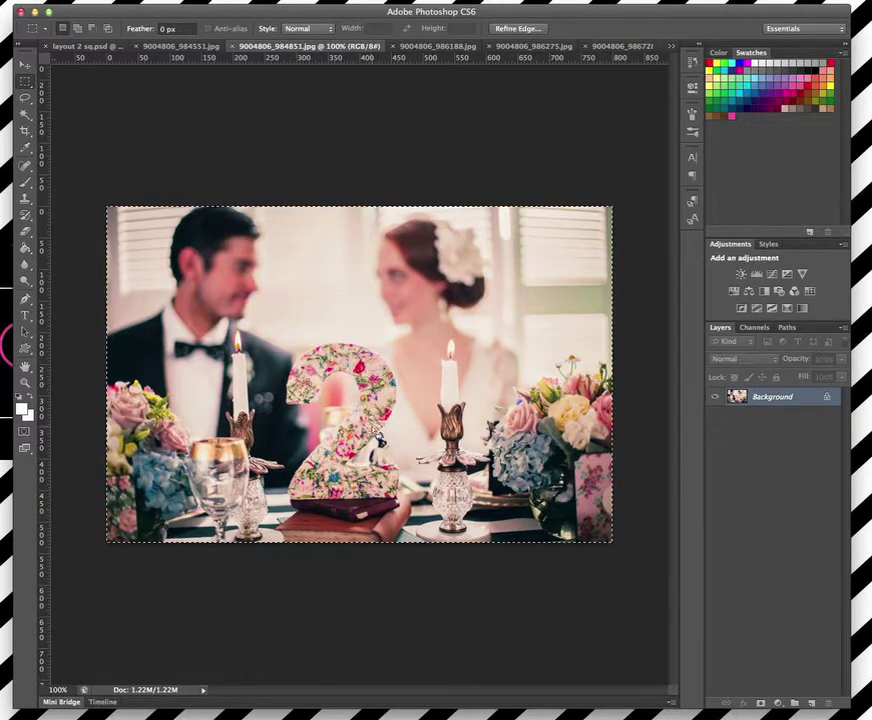
pyautogui.press('super+BackSpace')
pyautogui.click(93, 47)
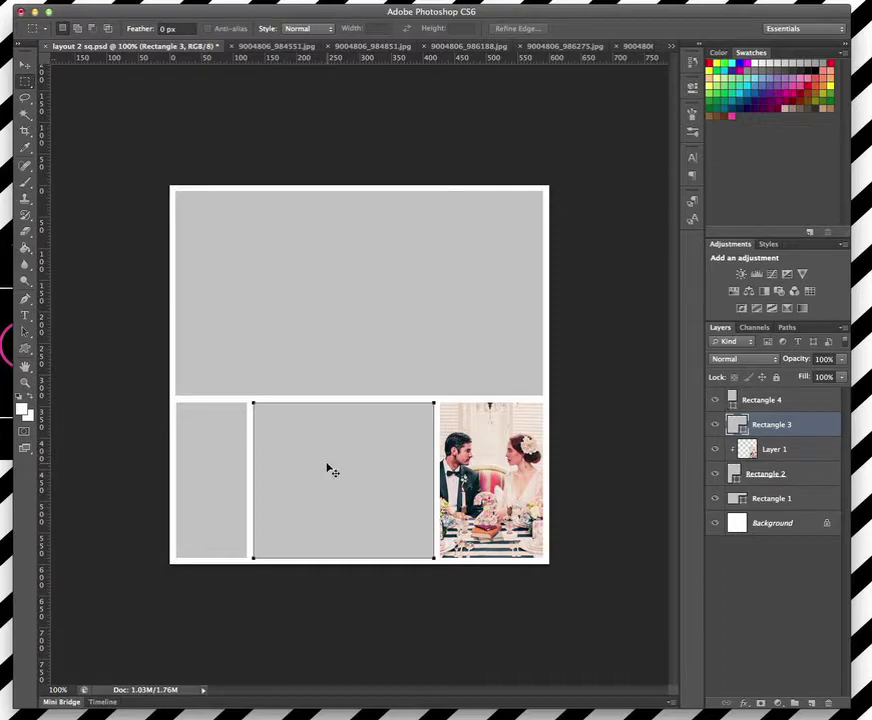
# Paste the number-2 photo into the collage as Layer 2 and clip it to the bottom-middle frame
pyautogui.press('super+v')
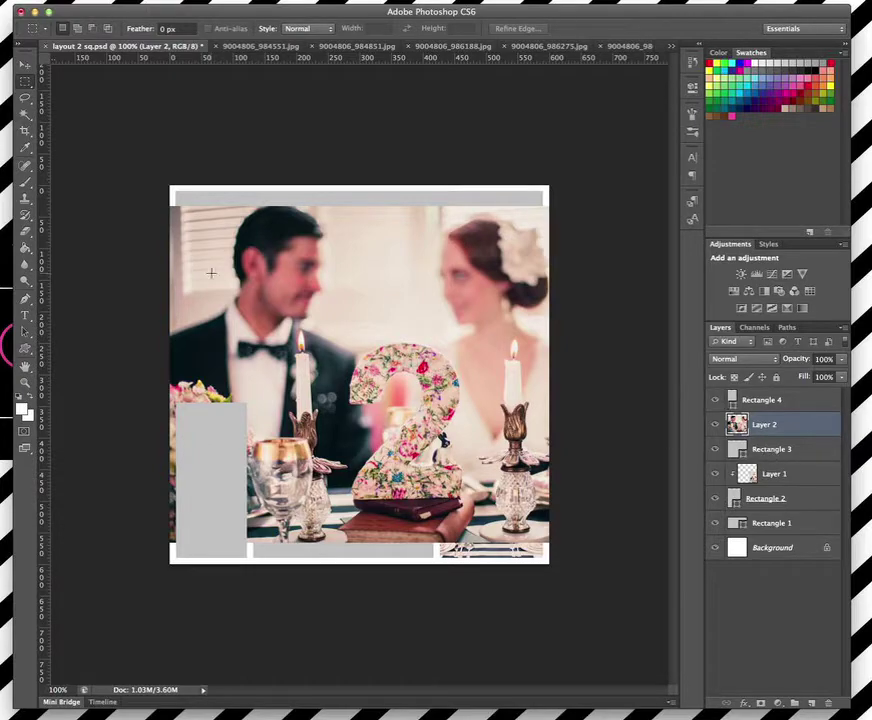
pyautogui.press('v')
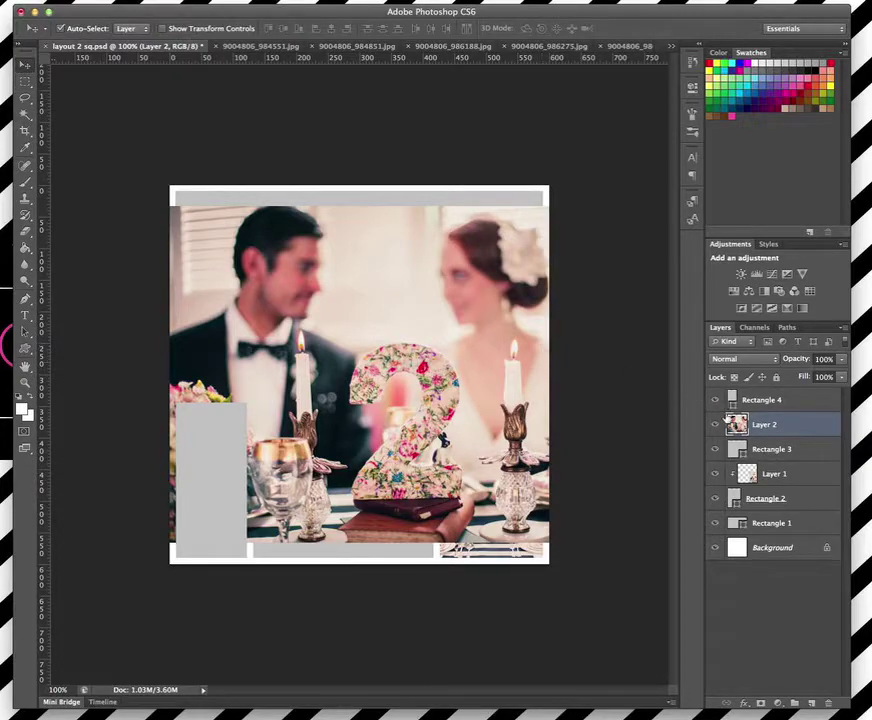
pyautogui.rightClick(809, 428)
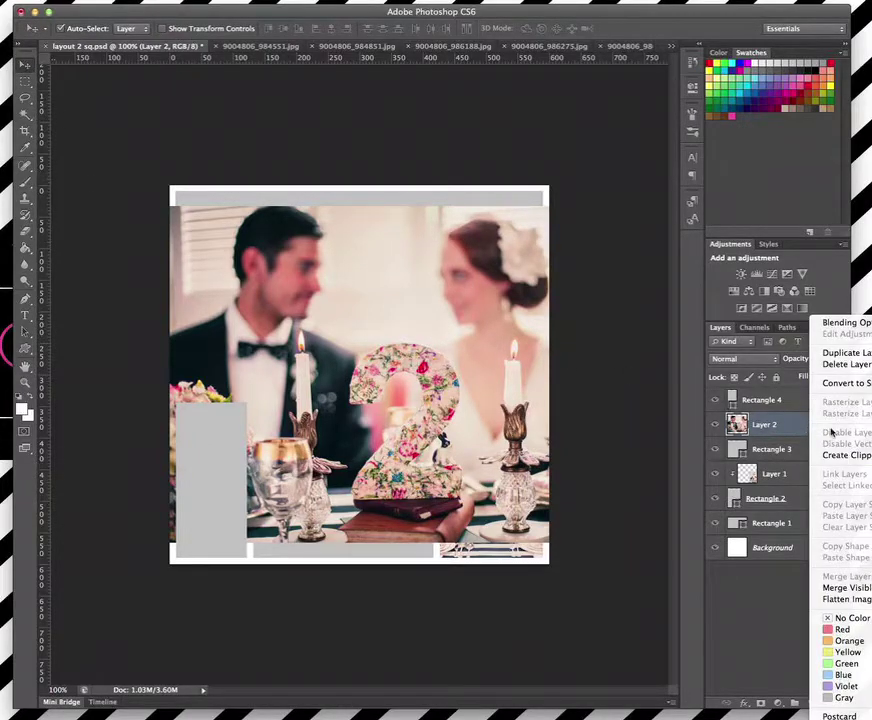
pyautogui.click(846, 455)
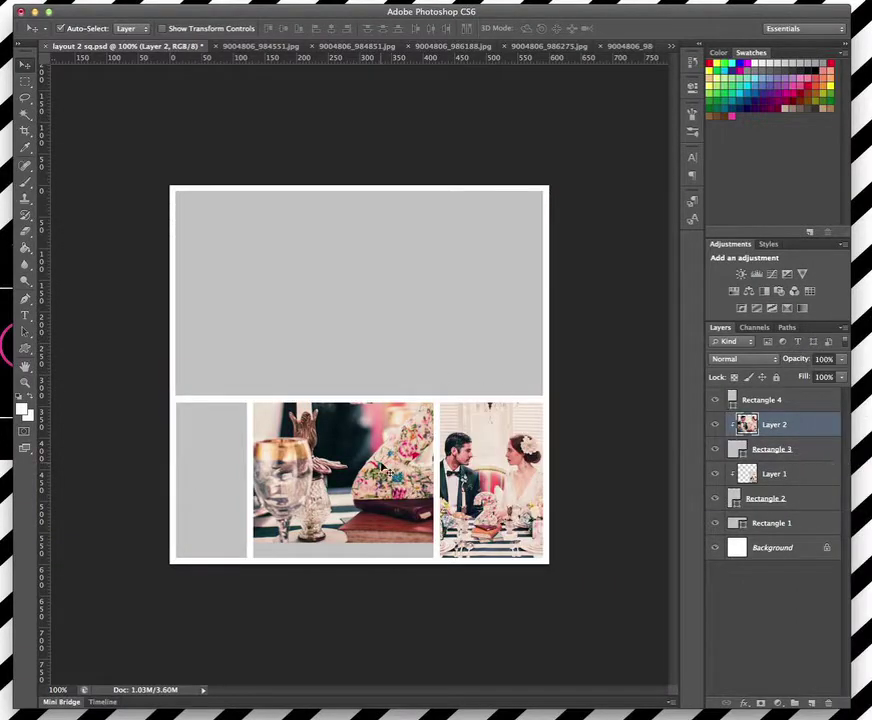
# Scale the number-2 photo to about 51% and nudge it right and down into the middle frame
pyautogui.hotkey('ctrl', 't')
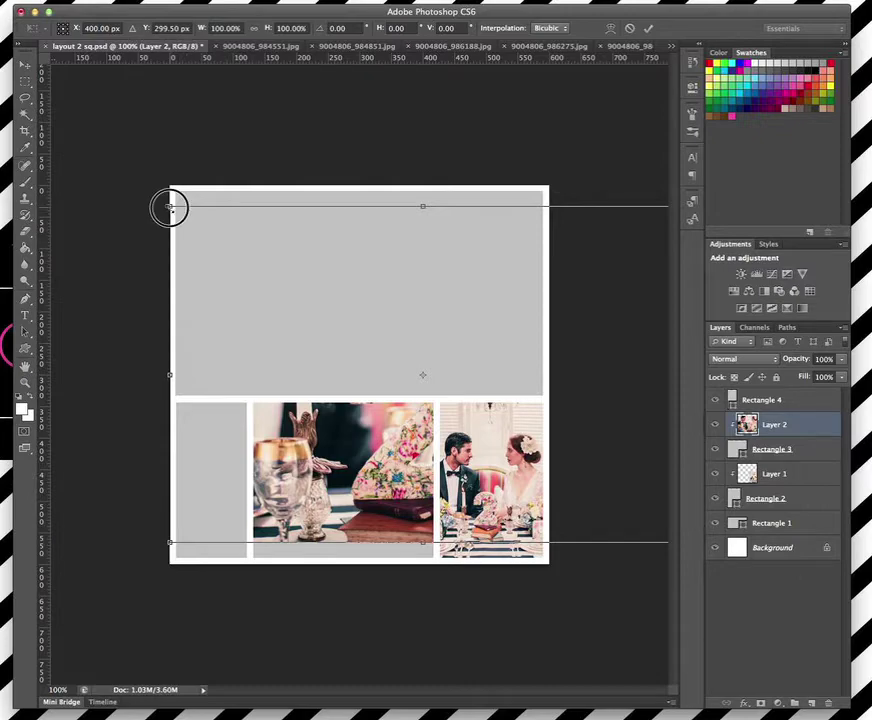
pyautogui.moveTo(170, 206); pyautogui.dragTo(268, 402)
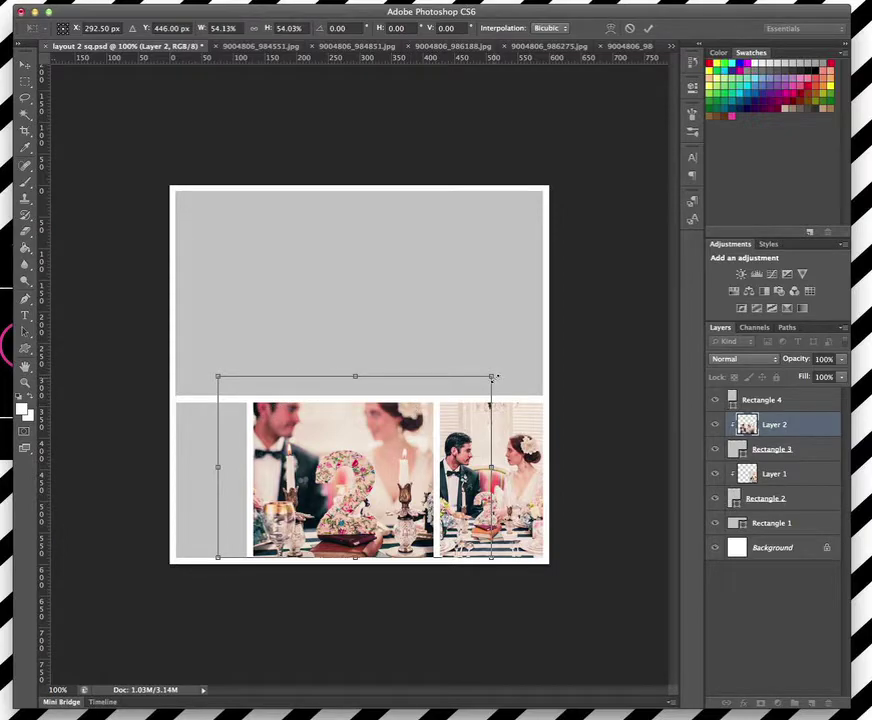
pyautogui.moveTo(488, 379); pyautogui.dragTo(474, 387)
pyautogui.press('Down')
pyautogui.press('Down')
pyautogui.press('Down')
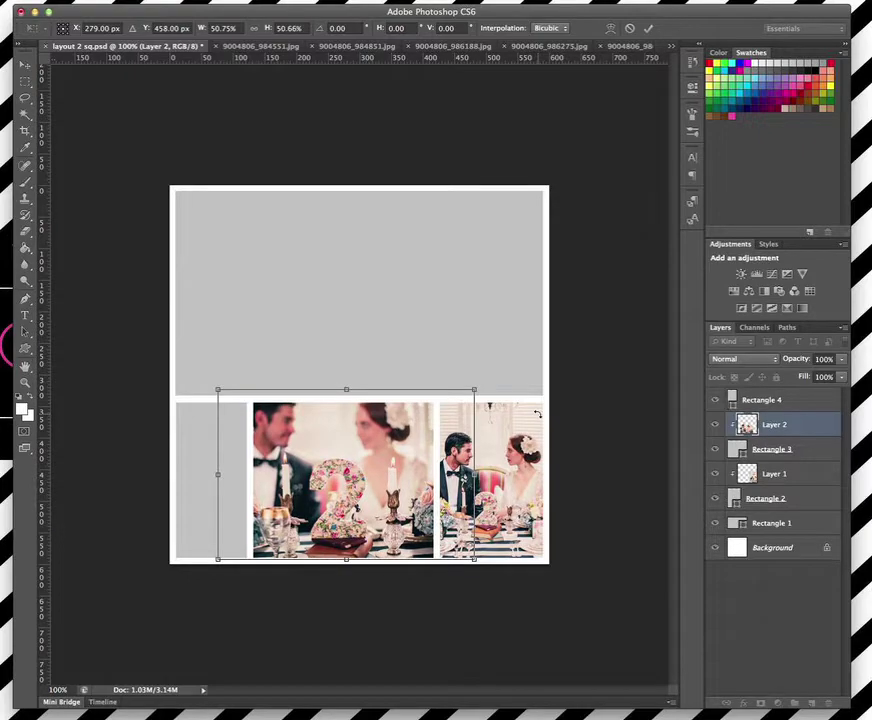
pyautogui.press('Right')
pyautogui.press('Right')
pyautogui.press('Right')
pyautogui.press('Right')
pyautogui.press('Right')
pyautogui.press('Right')
pyautogui.press('Right')
pyautogui.press('Right')
pyautogui.press('Right')
pyautogui.press('Right')
pyautogui.press('Right')
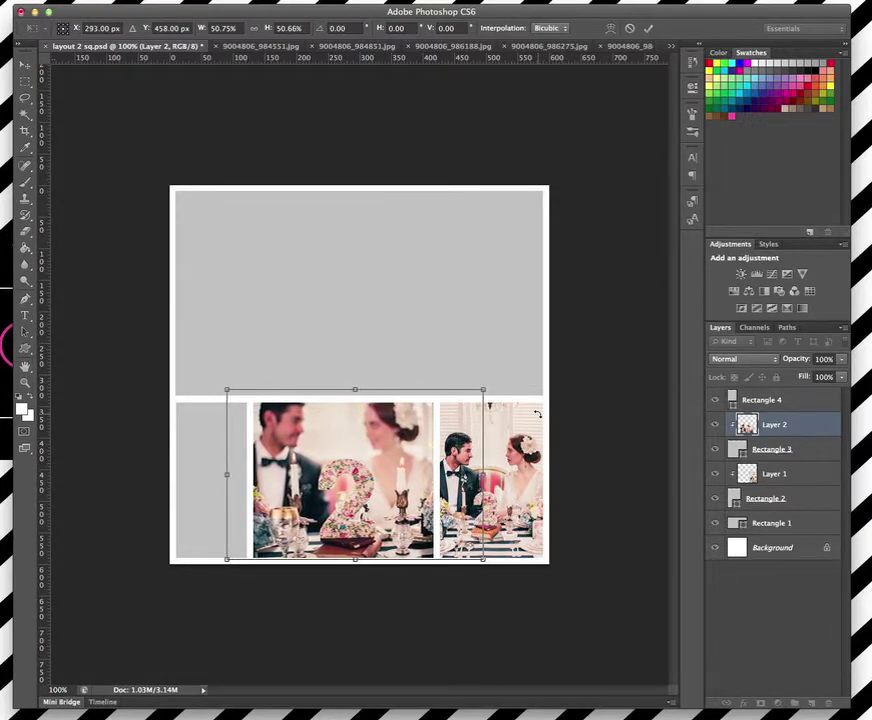
pyautogui.press('Return')
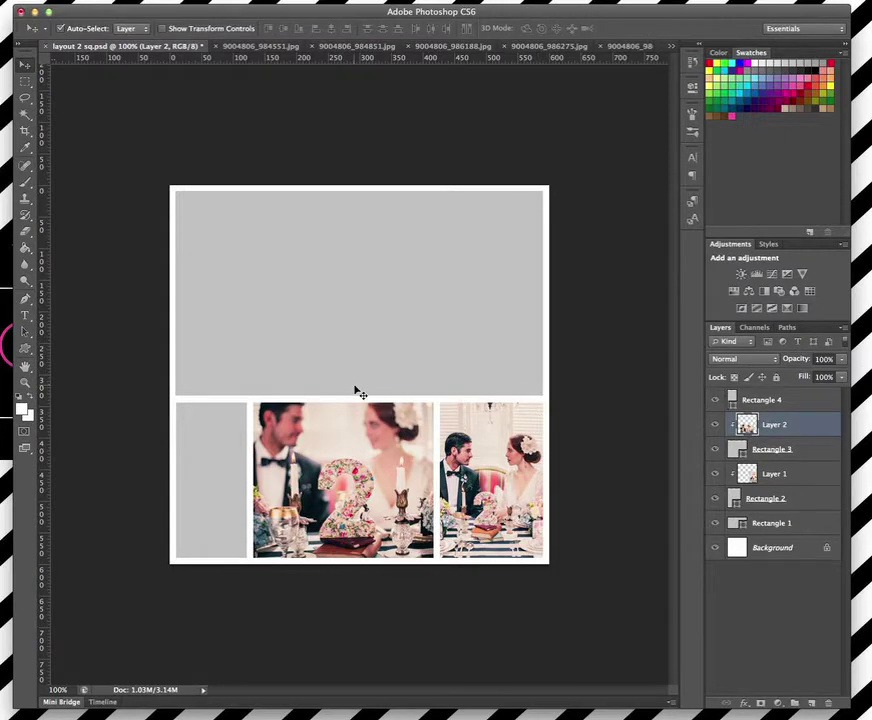
# With Rectangle 1 selected, copy the whole ceremony photo from 9004806_986275.jpg
pyautogui.click(276, 329)
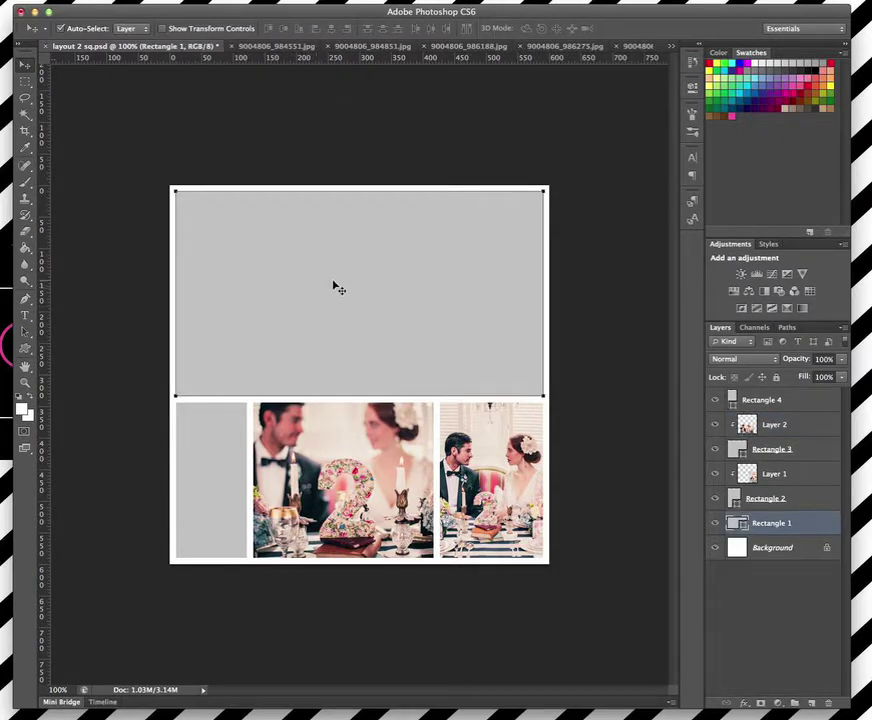
pyautogui.click(440, 46)
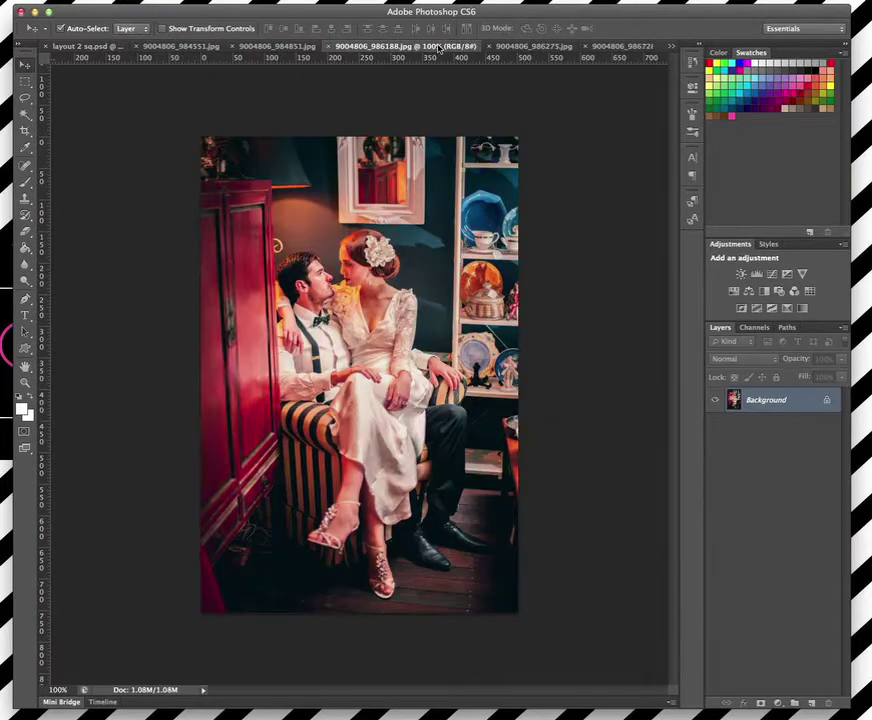
pyautogui.click(522, 47)
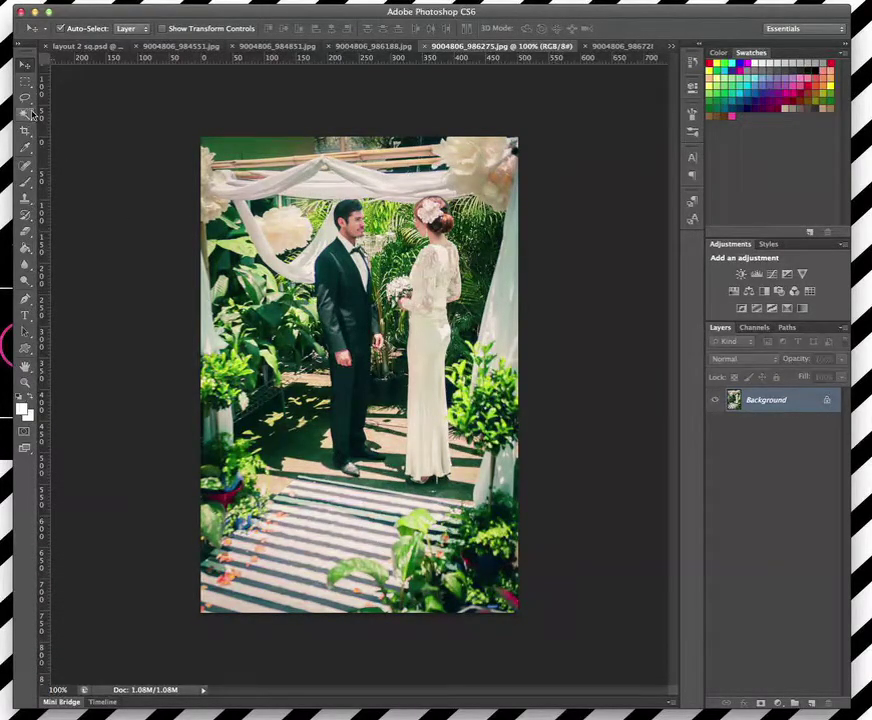
pyautogui.click(25, 80)
pyautogui.moveTo(187, 119); pyautogui.dragTo(642, 646)
pyautogui.hotkey('ctrl', 'BackSpace')
# Paste the ceremony photo into layout 2 sq.psd as Layer 3 and clip it to the top frame
pyautogui.click(80, 46)
pyautogui.hotkey('ctrl', 'v')
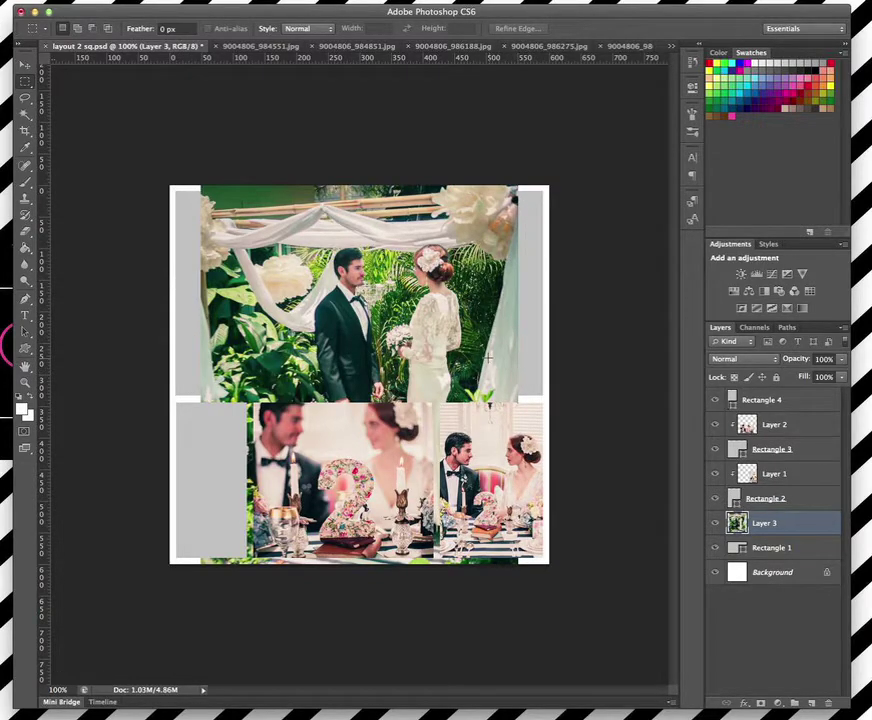
pyautogui.rightClick(793, 523)
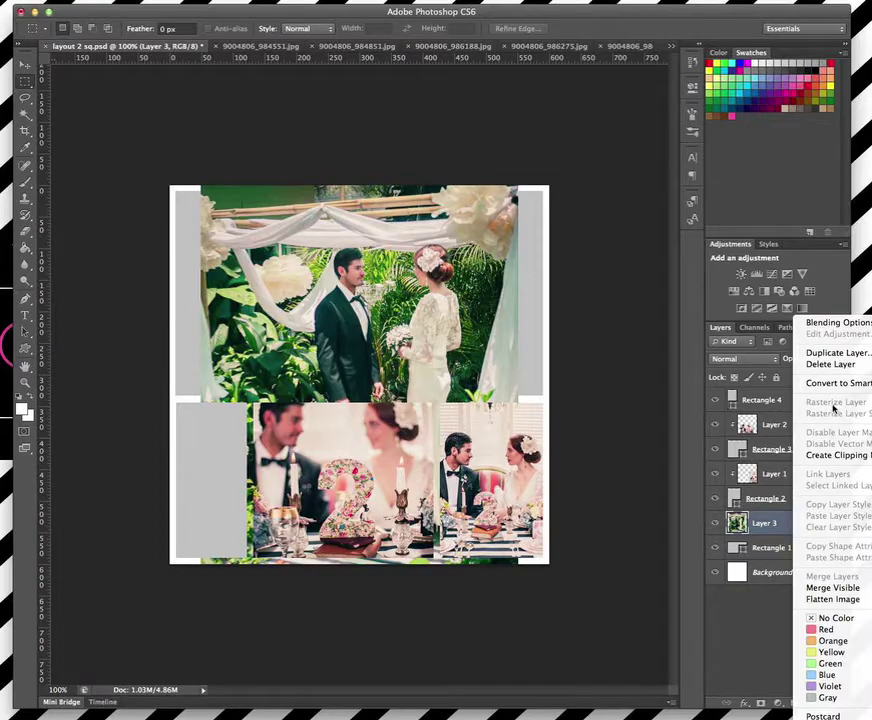
pyautogui.click(829, 458)
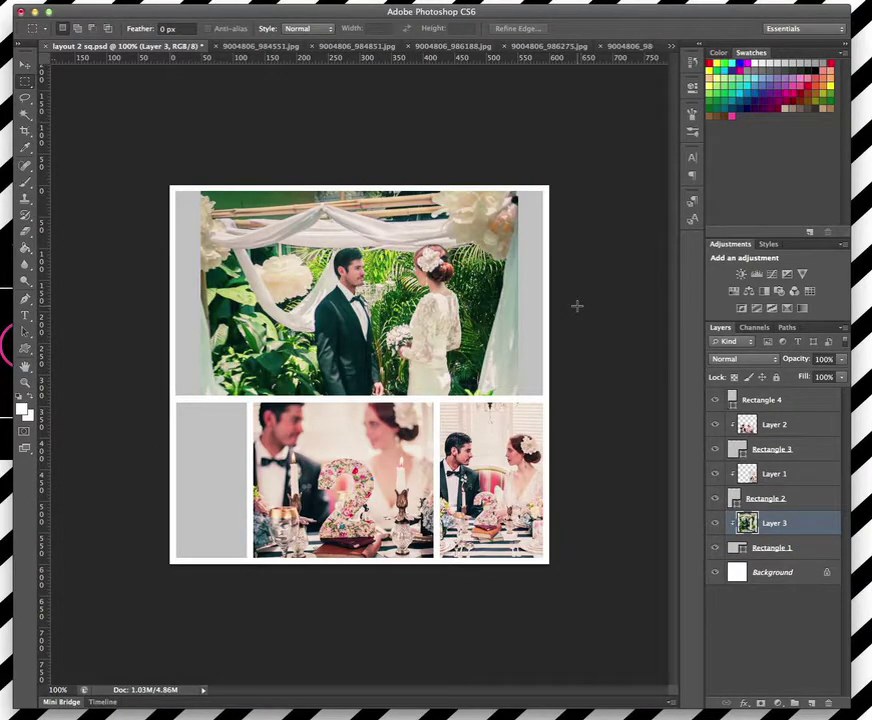
pyautogui.hotkey('ctrl', 't')
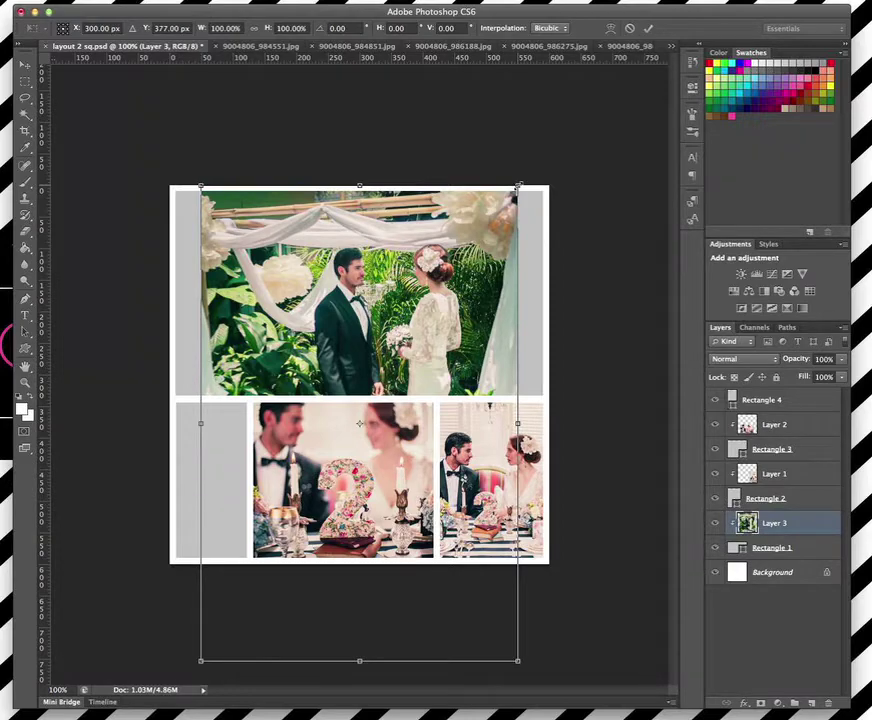
# Scale the ceremony photo to about 118% with Free Transform
pyautogui.moveTo(517, 186); pyautogui.dragTo(629, 115)
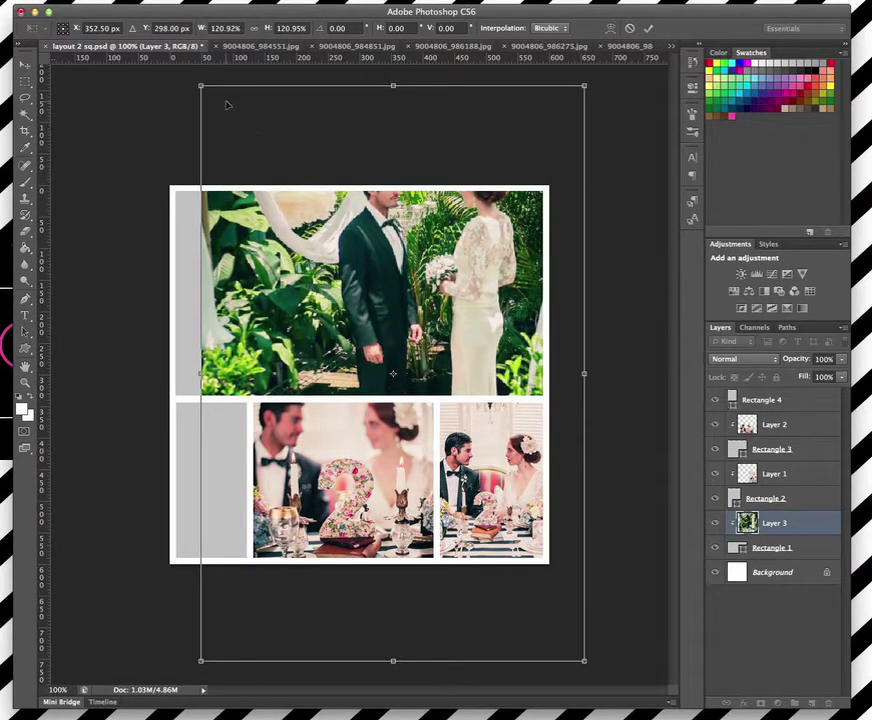
pyautogui.moveTo(201, 86); pyautogui.dragTo(122, 66)
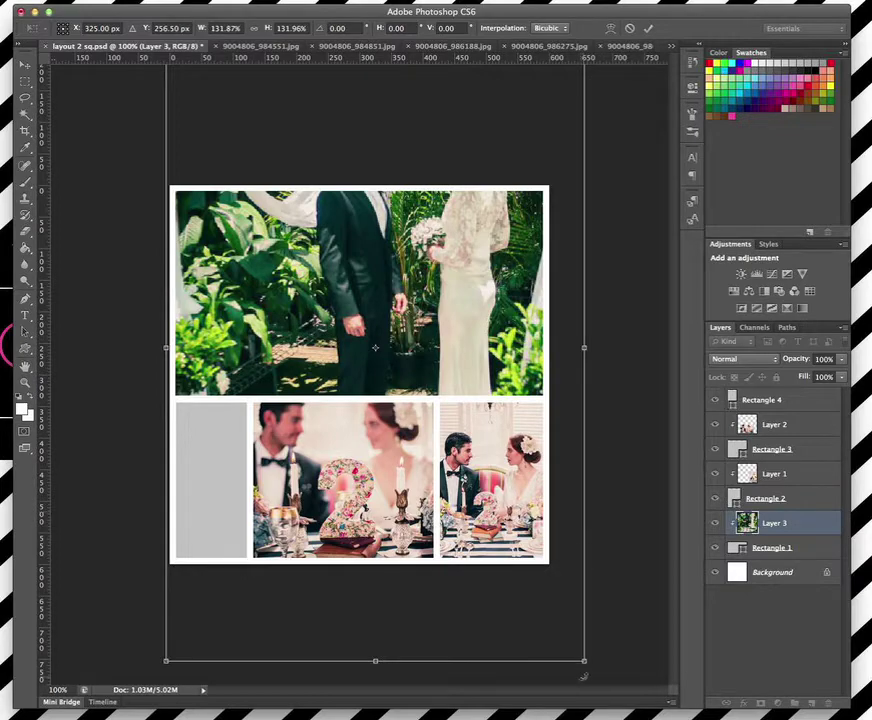
pyautogui.moveTo(584, 660); pyautogui.dragTo(546, 604)
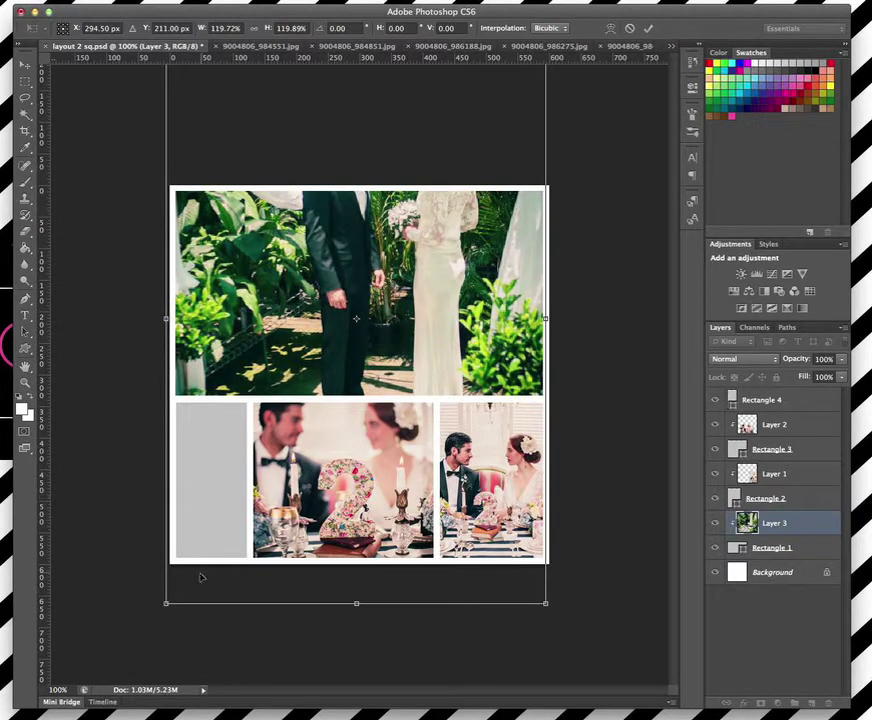
pyautogui.moveTo(168, 601); pyautogui.dragTo(173, 596)
pyautogui.press('Return')
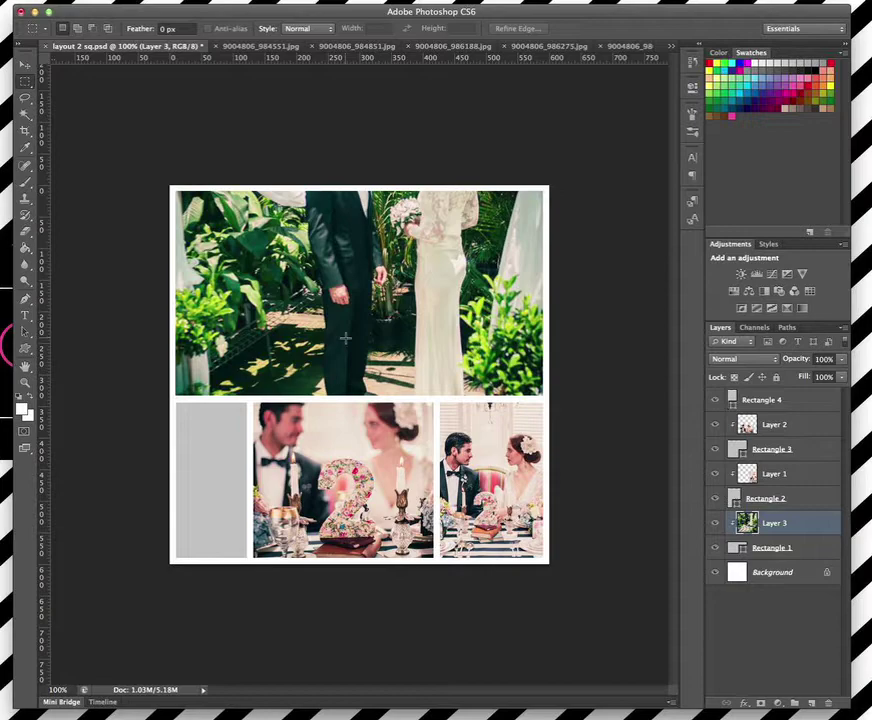
# Move the ceremony photo down so the bride's head and the couple sit inside the top frame
pyautogui.click(25, 64)
pyautogui.moveTo(281, 267); pyautogui.dragTo(283, 287)
pyautogui.hotkey('shift', 'Down')
pyautogui.hotkey('shift', 'Down')
pyautogui.hotkey('shift', 'Down')
pyautogui.hotkey('shift', 'Down')
pyautogui.hotkey('shift', 'Down')
pyautogui.hotkey('shift', 'Down')
pyautogui.hotkey('shift', 'Down')
pyautogui.hotkey('shift', 'Down')
pyautogui.hotkey('shift', 'Down')
pyautogui.hotkey('shift', 'Down')
pyautogui.hotkey('shift', 'Down')
pyautogui.hotkey('shift', 'Down')
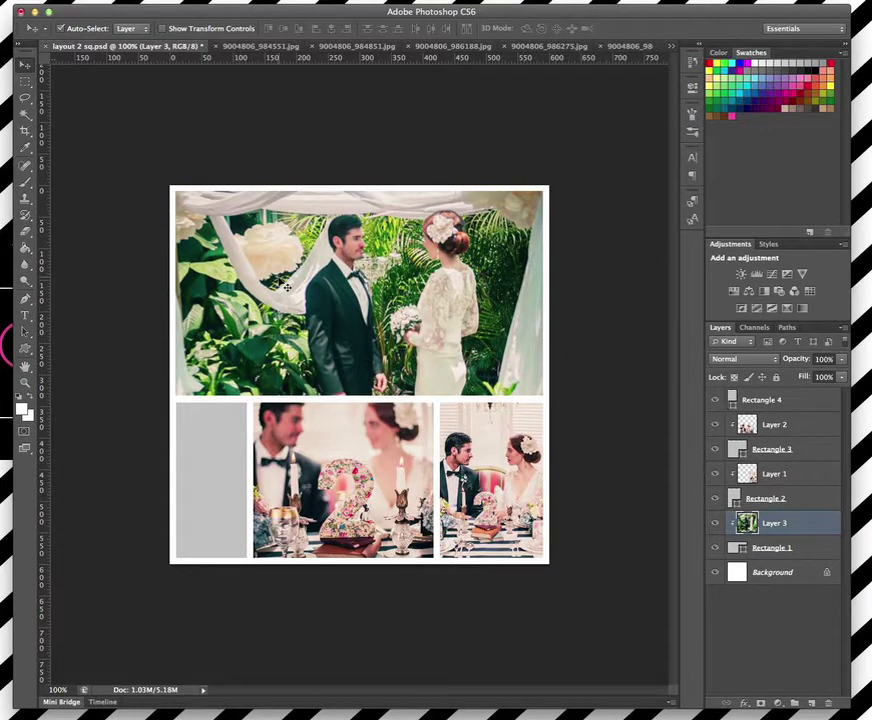
pyautogui.hotkey('shift', 'Down')
pyautogui.hotkey('shift', 'Down')
pyautogui.hotkey('shift', 'Up')
pyautogui.hotkey('shift', 'Up')
pyautogui.click(415, 165)
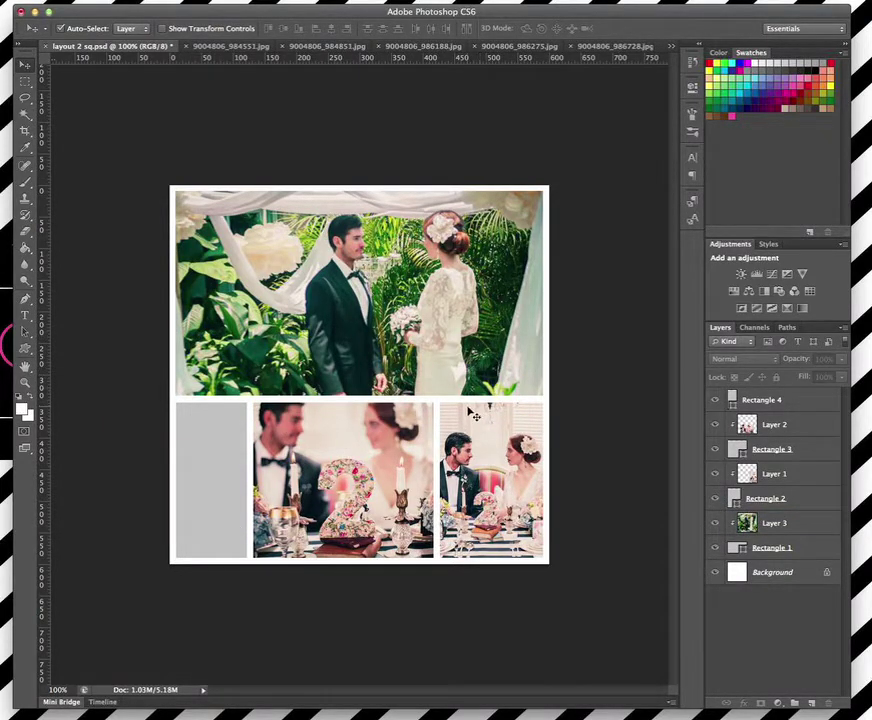
# With Rectangle 4 selected, copy the whole armchair couple photo and return to the collage
pyautogui.click(222, 438)
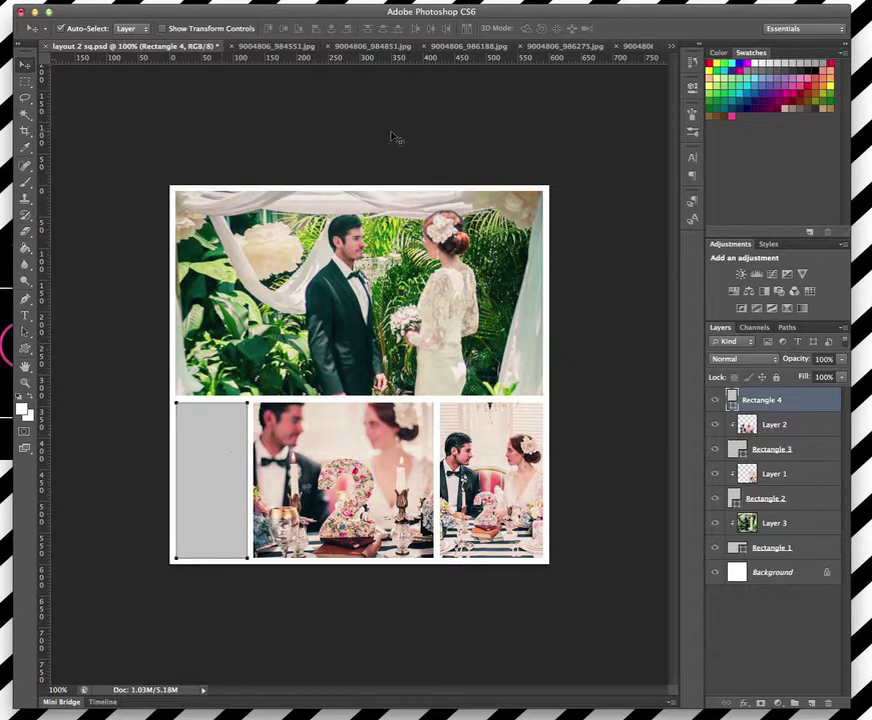
pyautogui.click(465, 47)
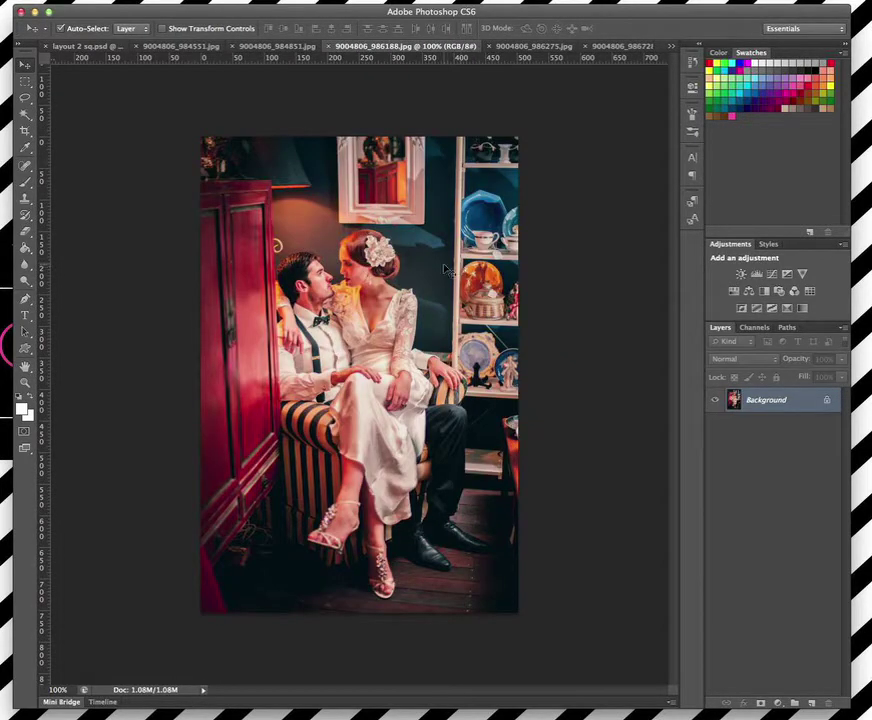
pyautogui.click(26, 84)
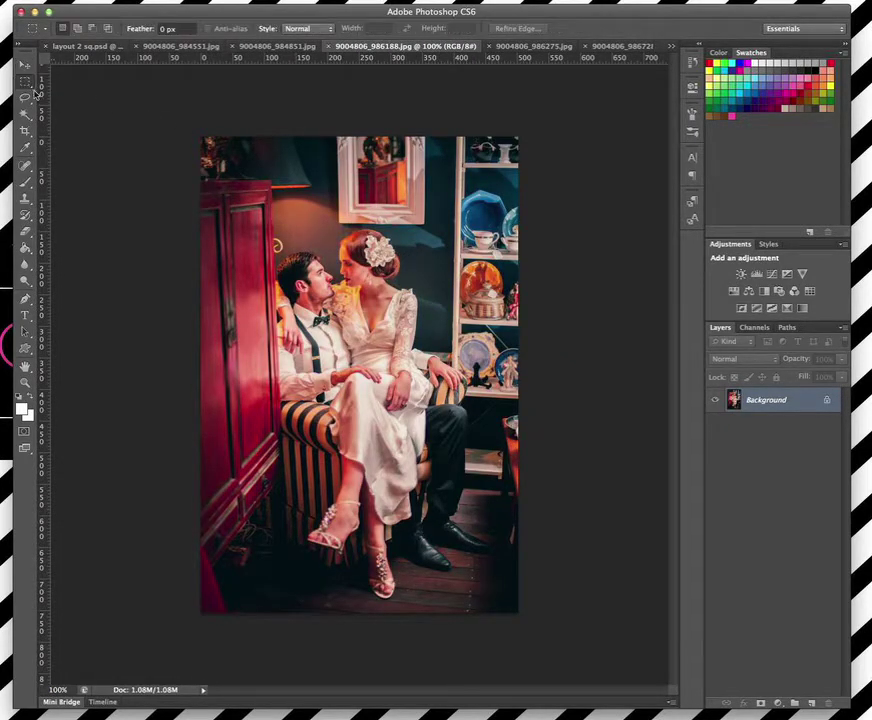
pyautogui.moveTo(198, 134); pyautogui.dragTo(533, 631)
pyautogui.press('BackSpace')
pyautogui.press('super+d')
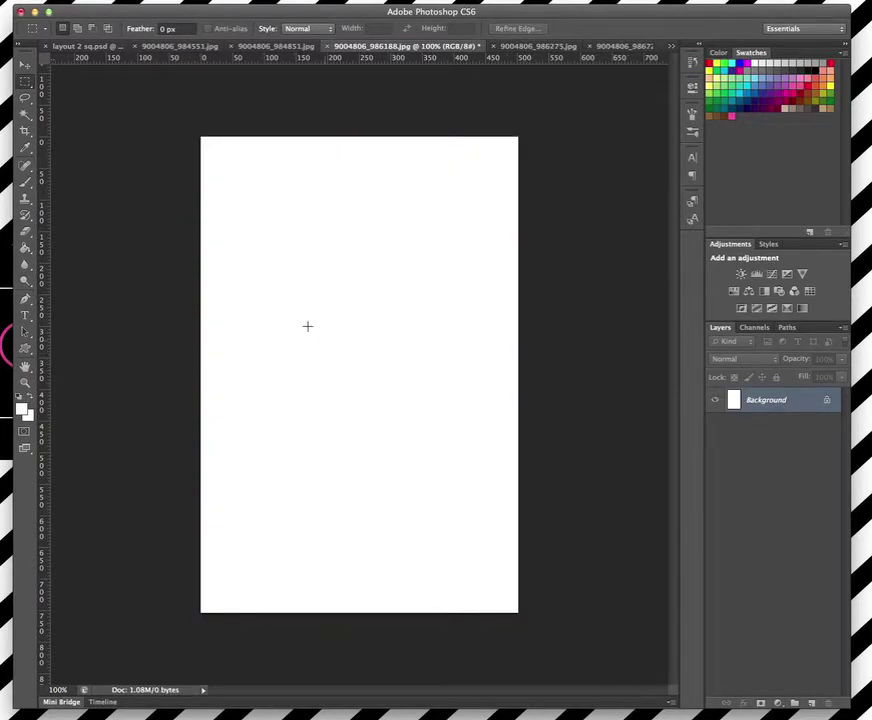
pyautogui.click(68, 45)
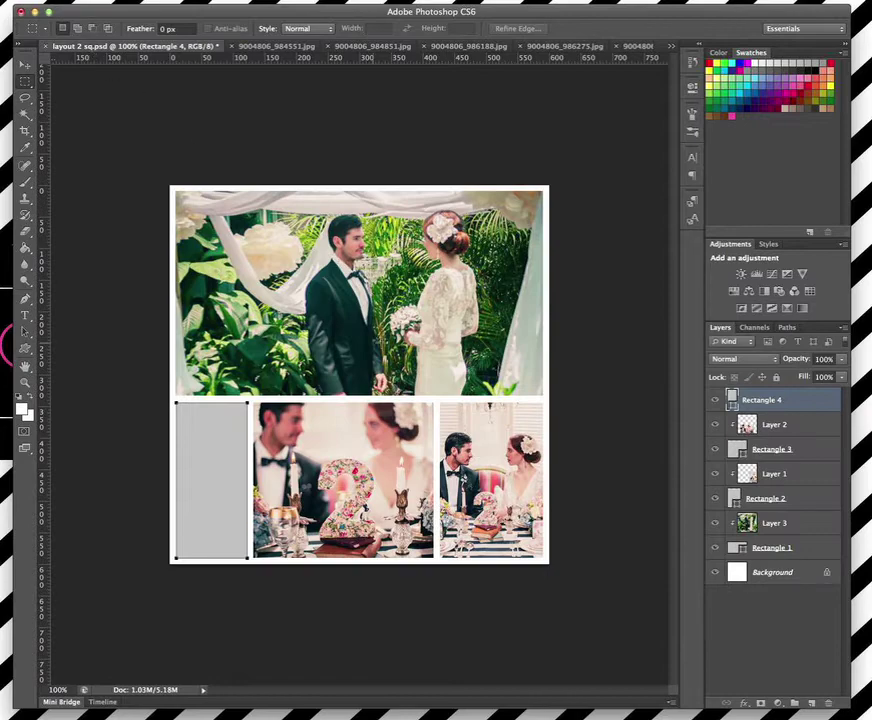
# Paste the armchair photo as Layer 4 and clip it to the bottom-left frame
pyautogui.press('super+v')
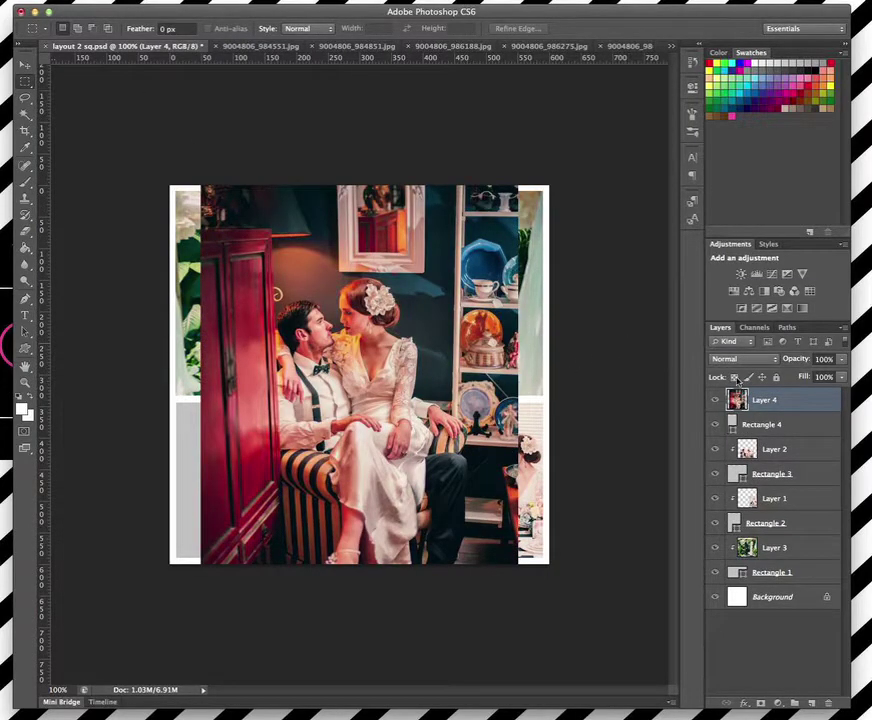
pyautogui.rightClick(796, 401)
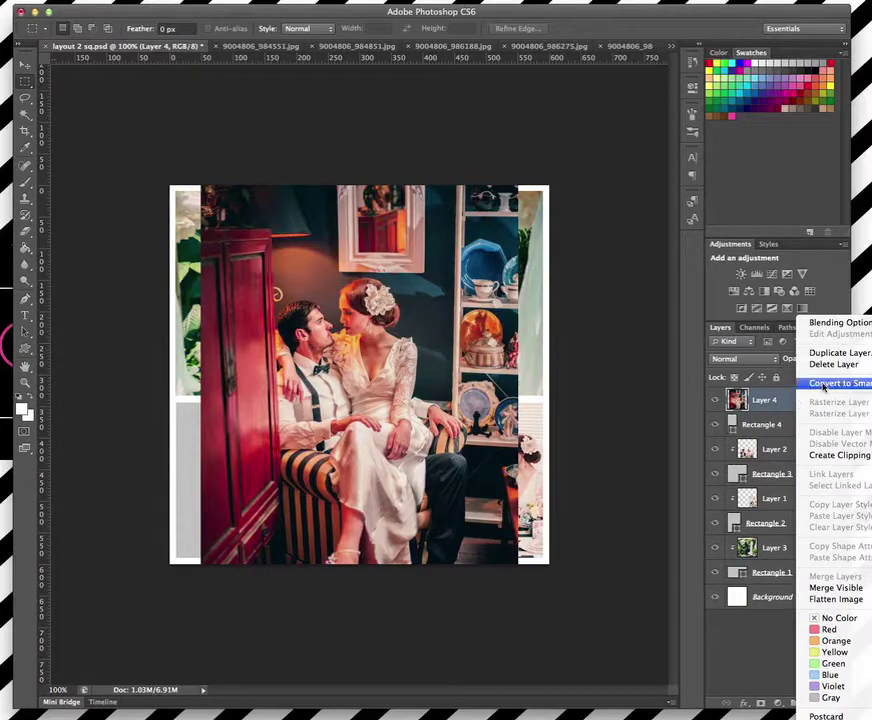
pyautogui.click(825, 453)
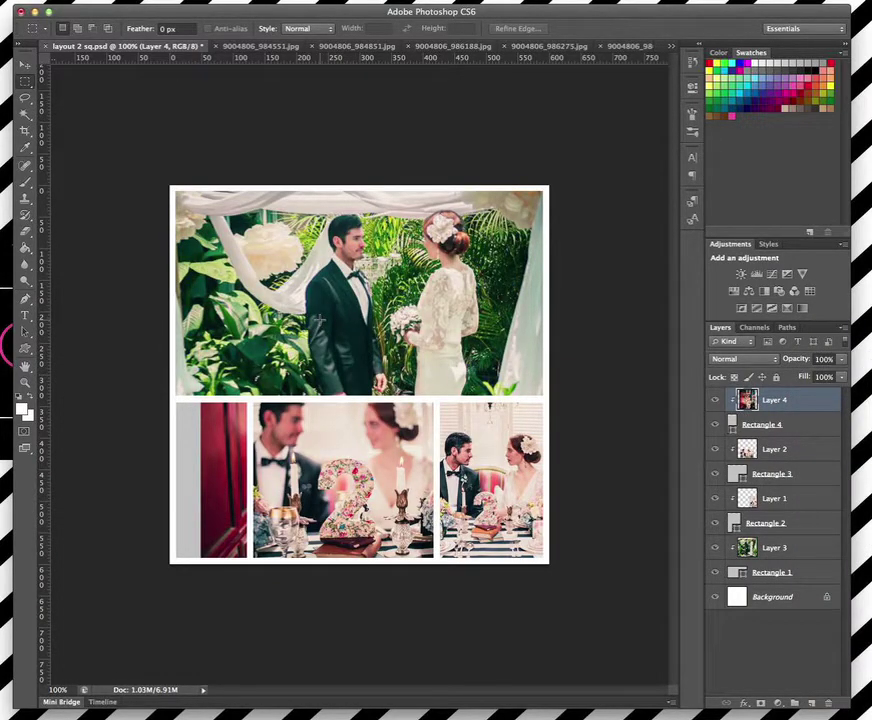
pyautogui.press('super+t')
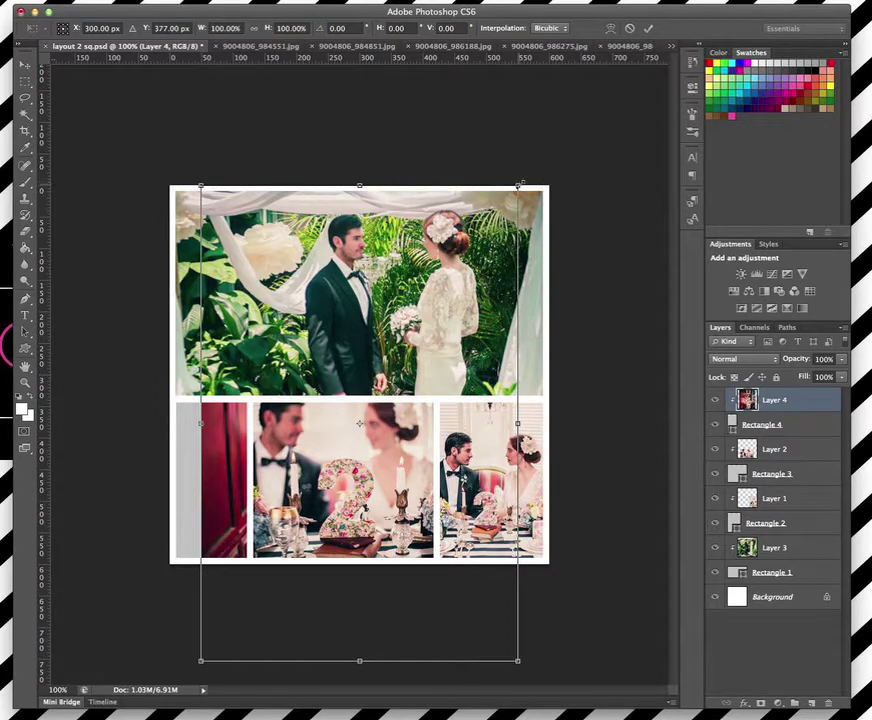
# Scale the armchair photo to about 55% and shift it up-left into the bottom-left frame
pyautogui.moveTo(517, 186); pyautogui.dragTo(302, 342)
pyautogui.moveTo(232, 530); pyautogui.dragTo(169, 503)
pyautogui.press('Left')
pyautogui.press('Left')
pyautogui.press('Left')
pyautogui.press('Left')
pyautogui.press('Left')
pyautogui.press('Left')
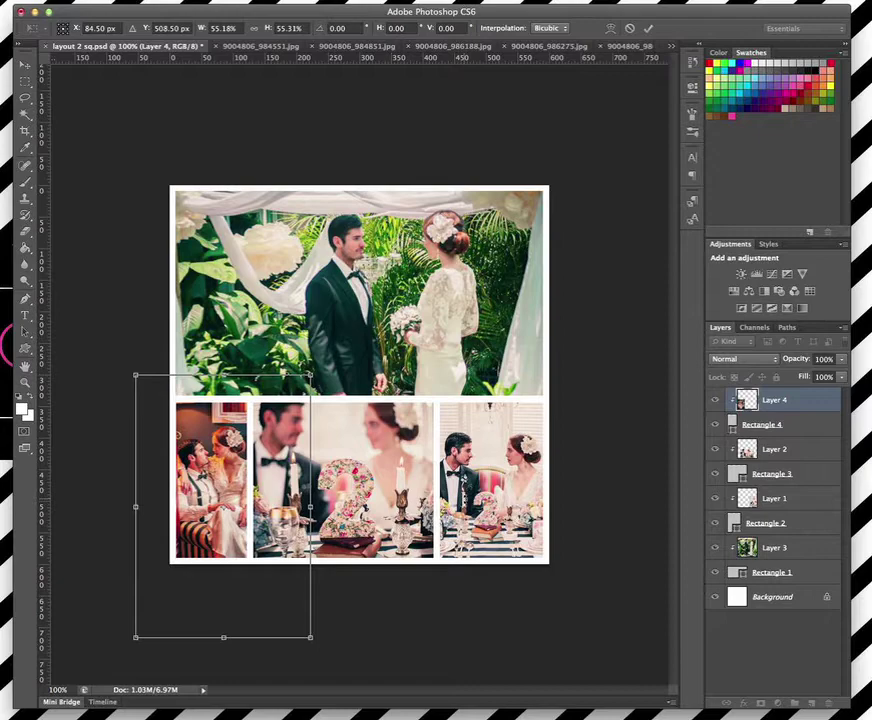
pyautogui.press('Return')
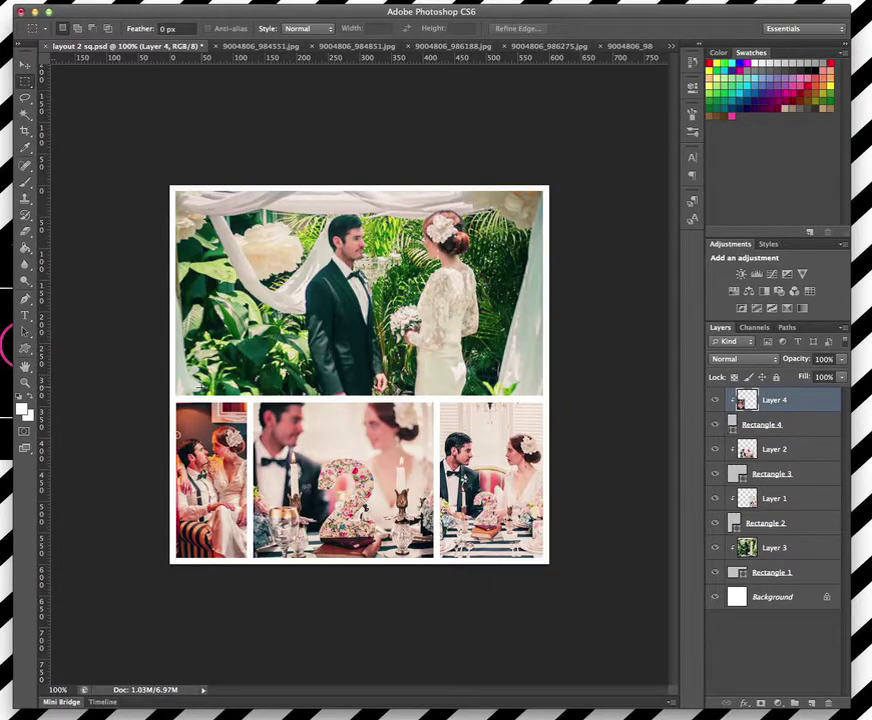
pyautogui.click(26, 316)
pyautogui.click(317, 344)
pyautogui.write('www.')
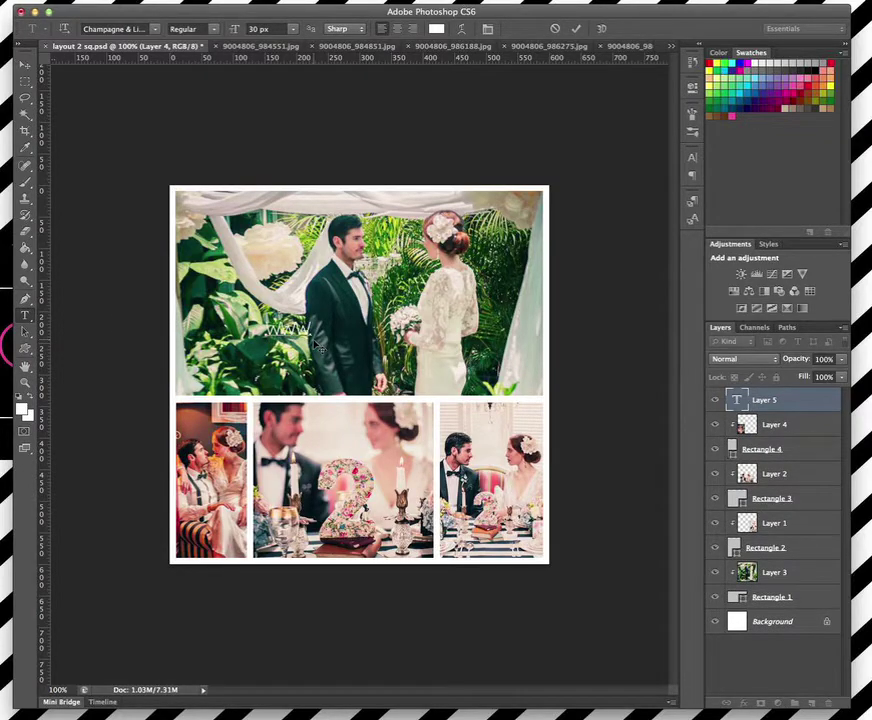
pyautogui.write('MORRISBEA')
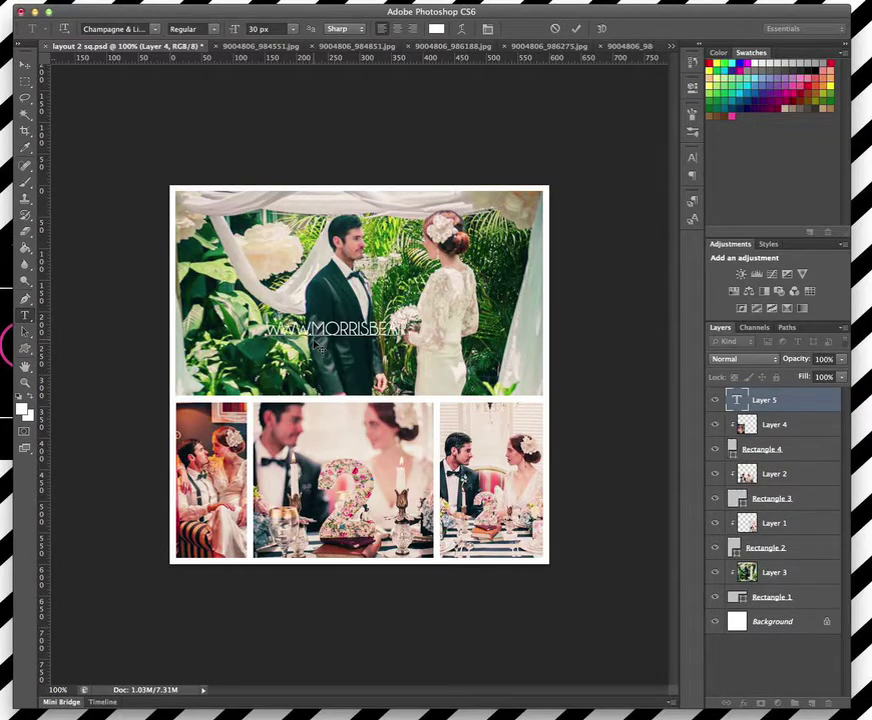
pyautogui.write('u.com.au/sho')
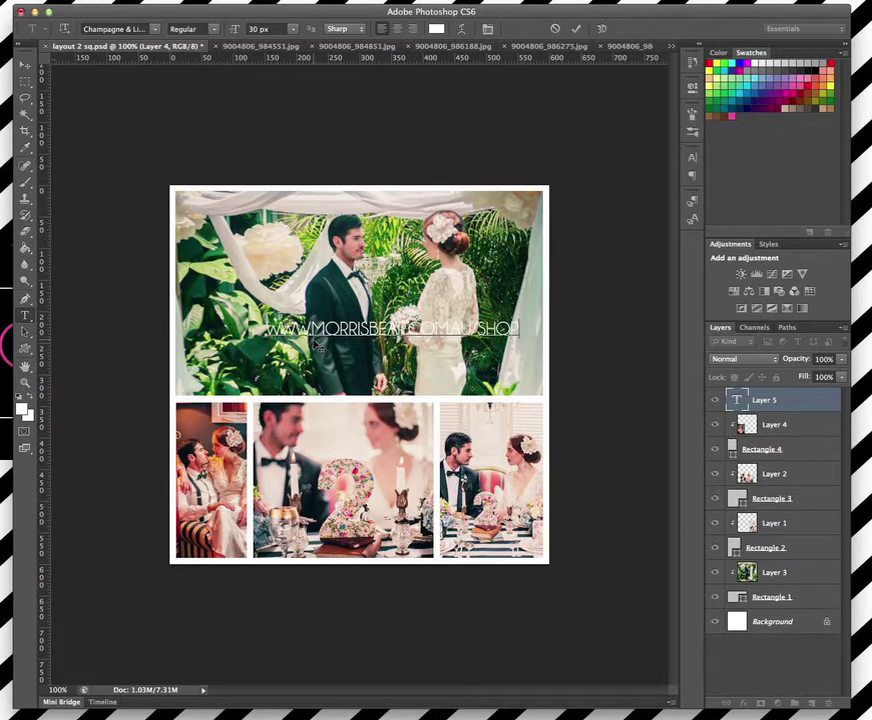
pyautogui.write('p')
pyautogui.click(22, 62)
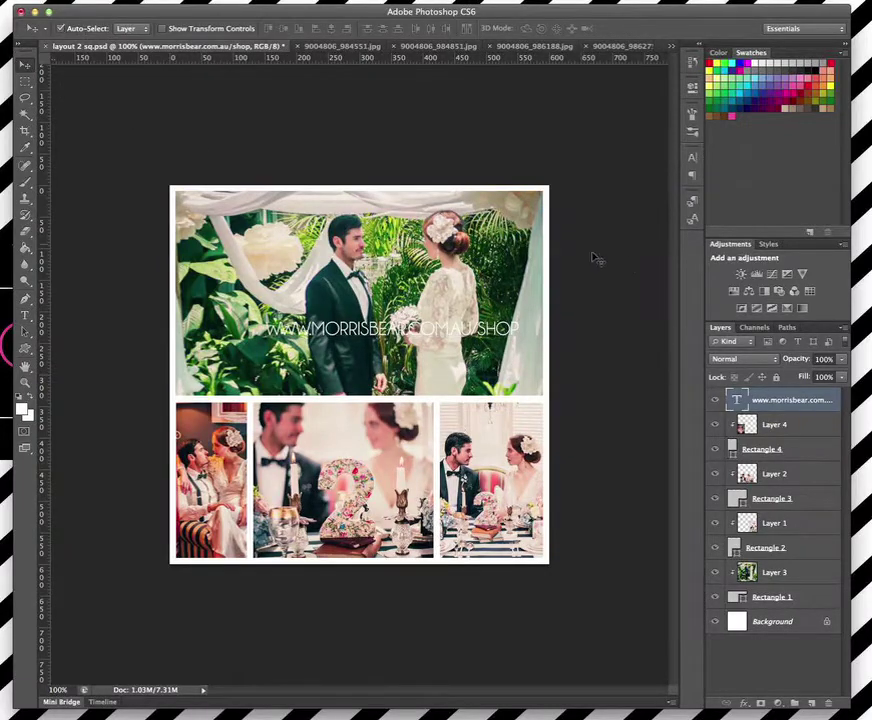
# Set the web address text colour to white and move it down-left on the top photo
pyautogui.click(692, 157)
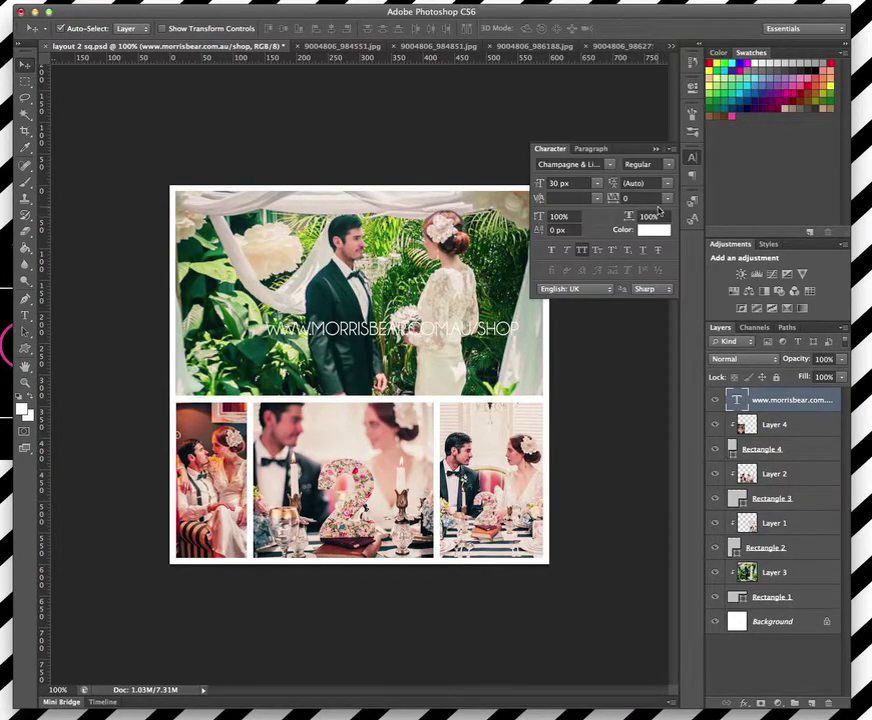
pyautogui.click(655, 232)
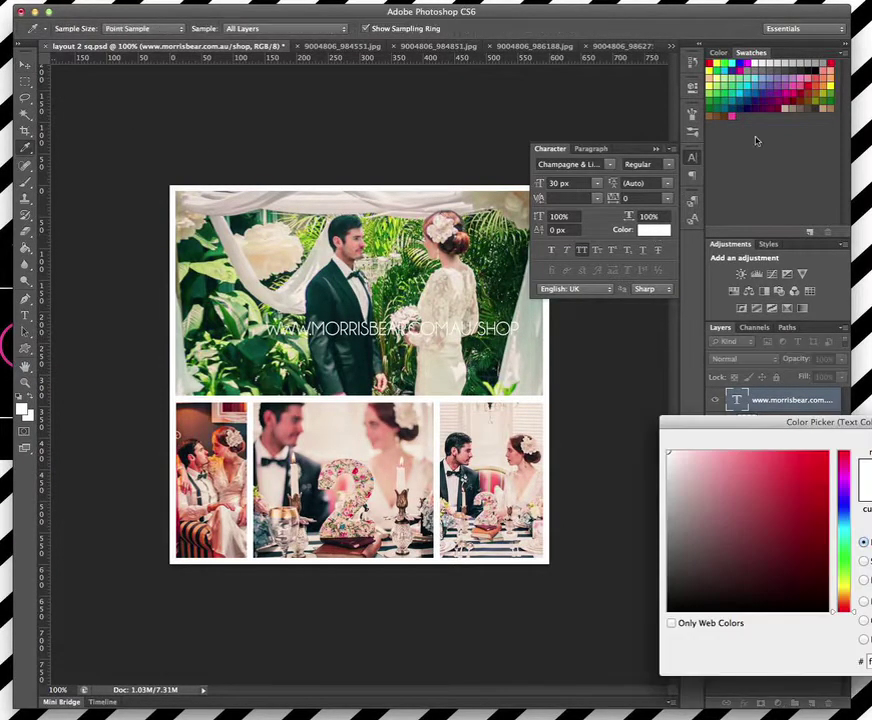
pyautogui.click(815, 70)
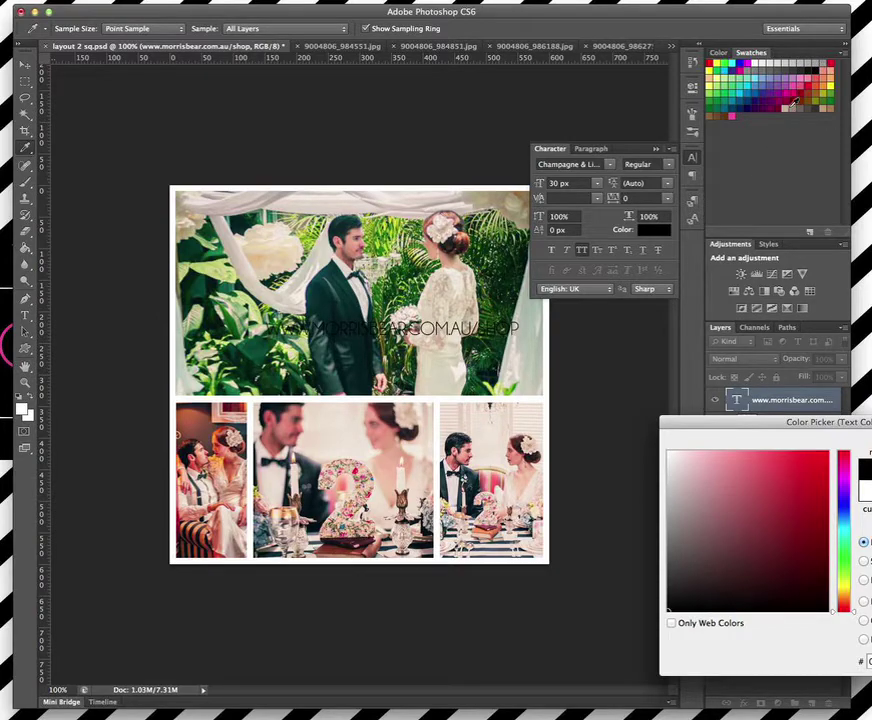
pyautogui.click(792, 88)
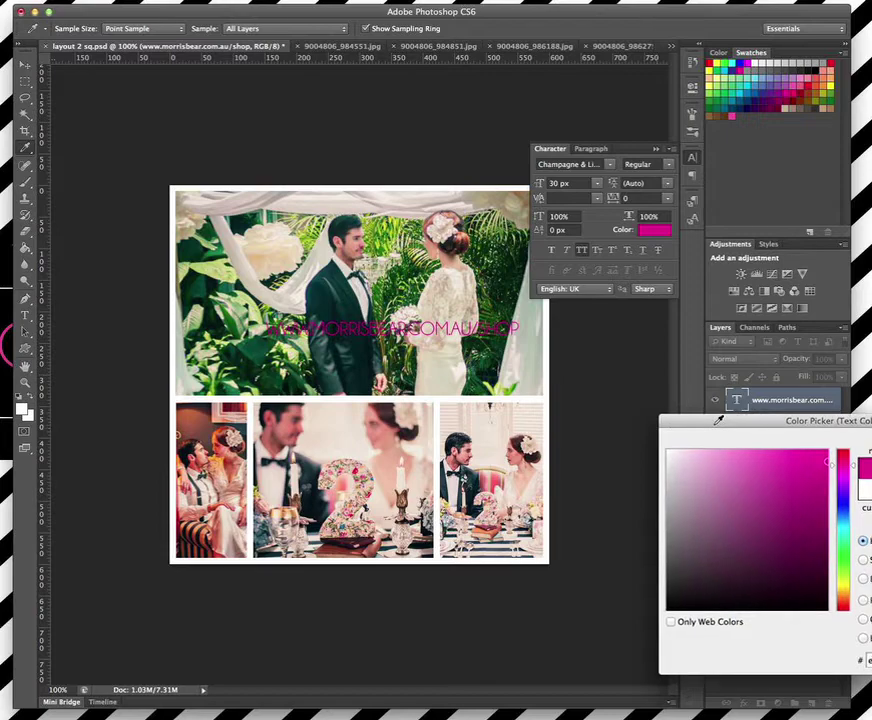
pyautogui.moveTo(718, 421); pyautogui.dragTo(413, 394)
pyautogui.moveTo(402, 453); pyautogui.dragTo(363, 423)
pyautogui.click(659, 415)
pyautogui.moveTo(413, 330); pyautogui.dragTo(340, 385)
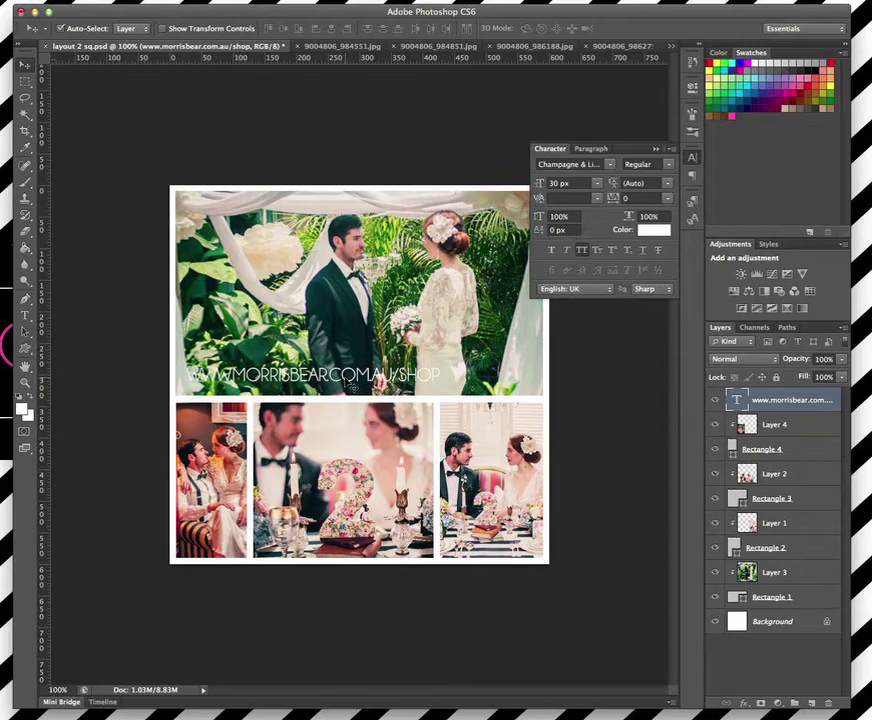